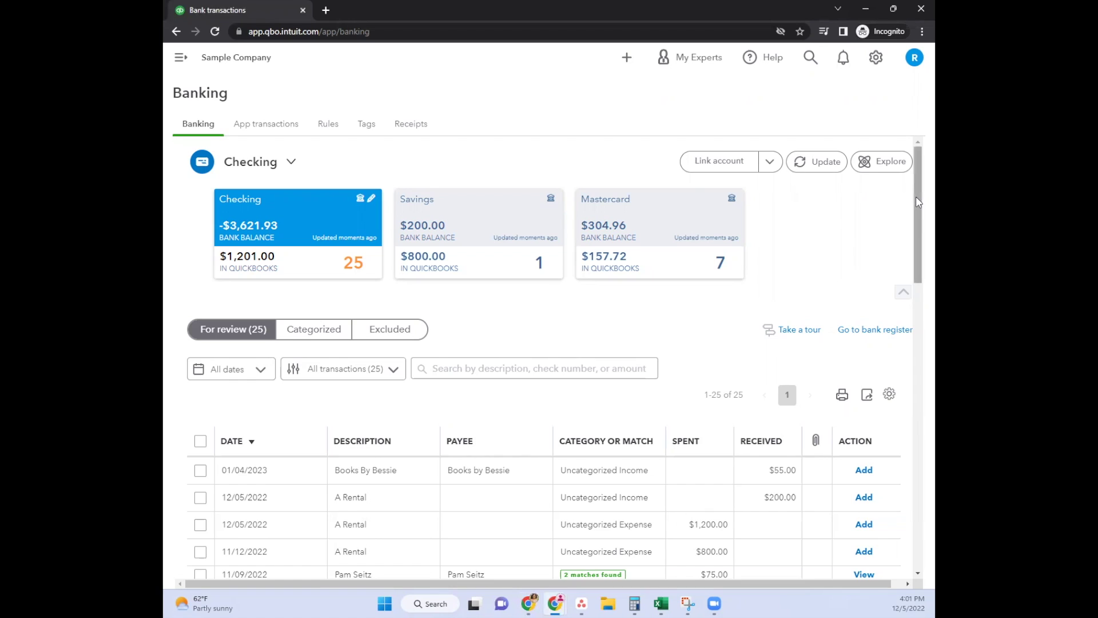
Scroll down the Banking review list toward the $55.00 Books by Bessie deposit
scroll(918, 222, "down", 1)
scroll(915, 220, "down", 1)
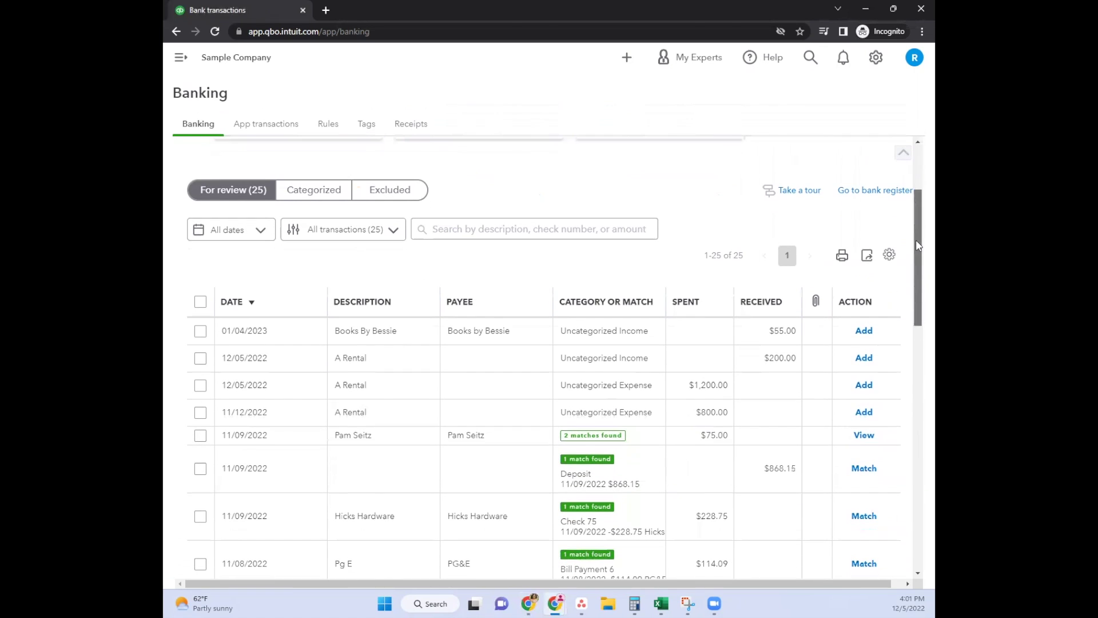
left_click(476, 337)
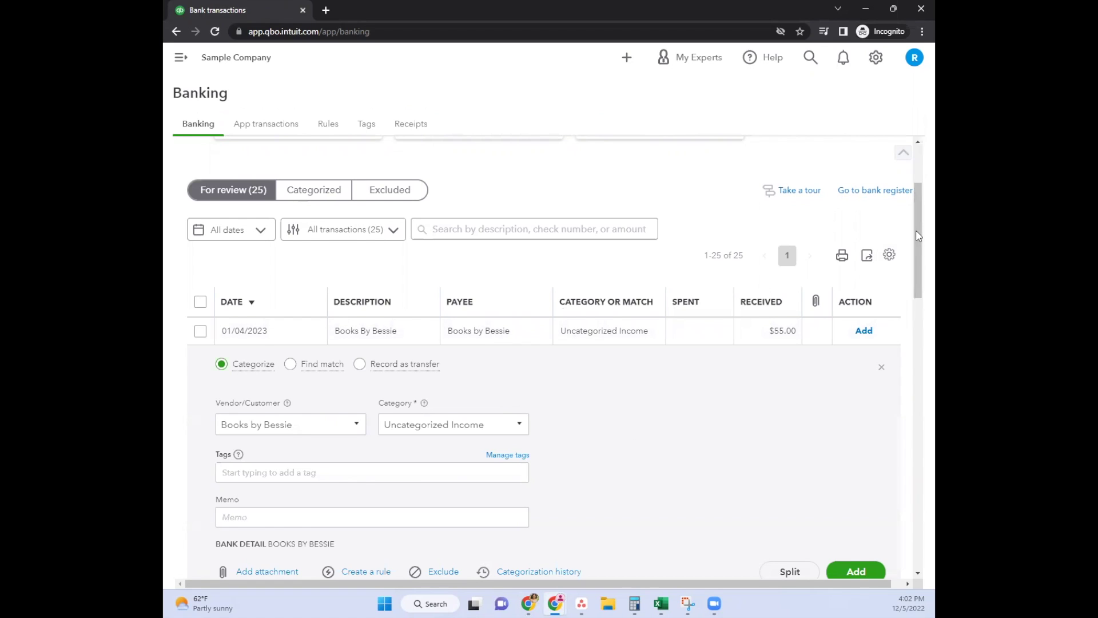
left_click_drag(915, 208, 918, 232)
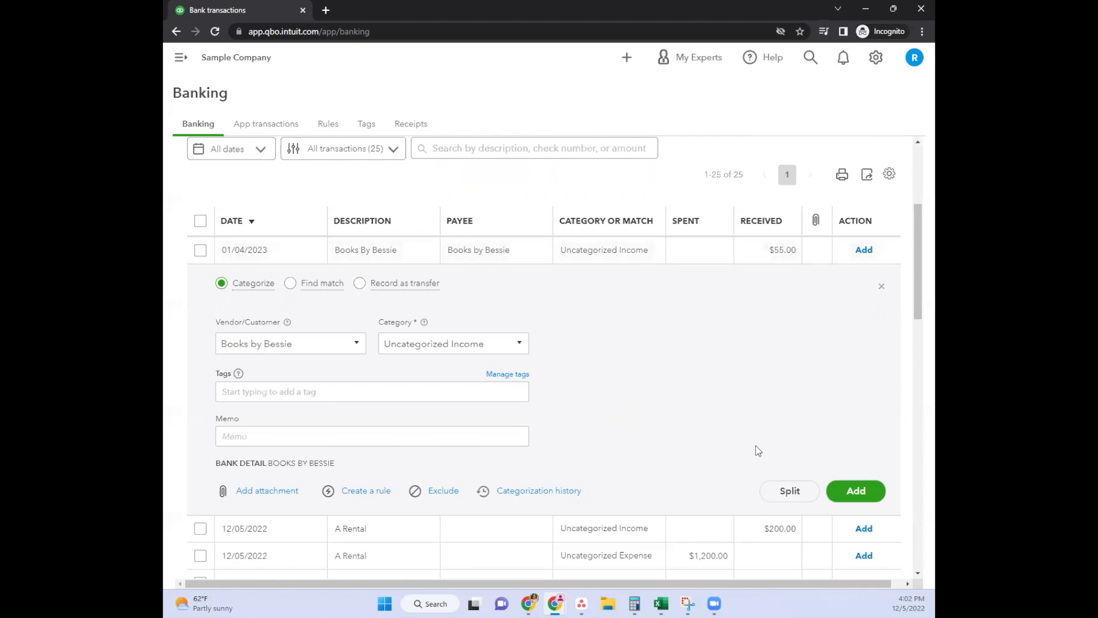
Start splitting the deposit and set line 1 to Sales of Product Income, 50.00
left_click(789, 494)
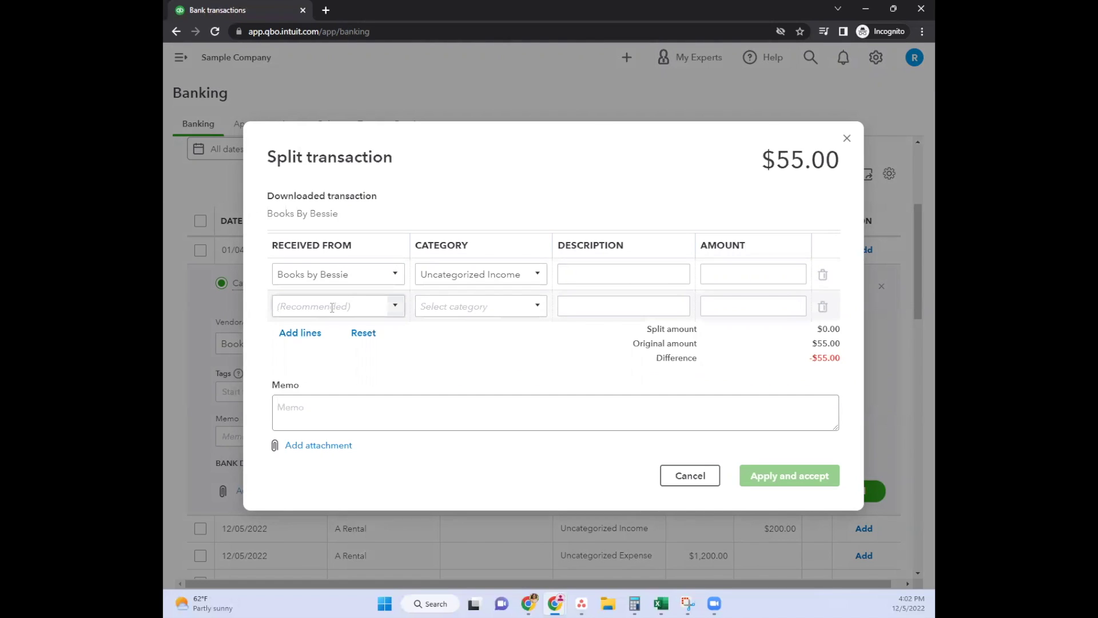
left_click(495, 277)
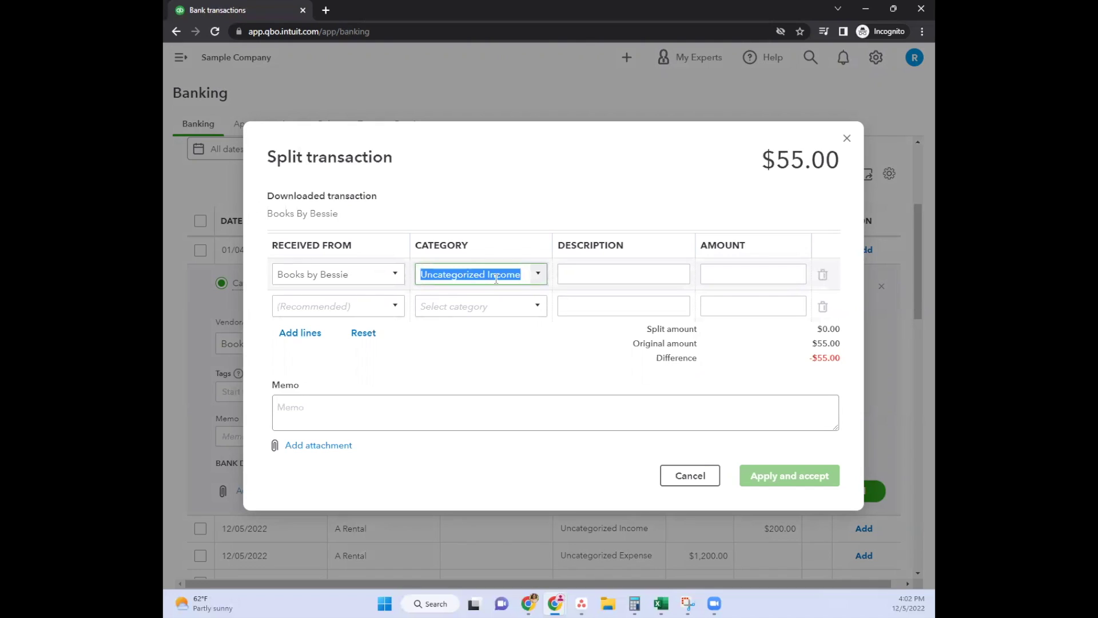
type("Sales of Product")
key("Return")
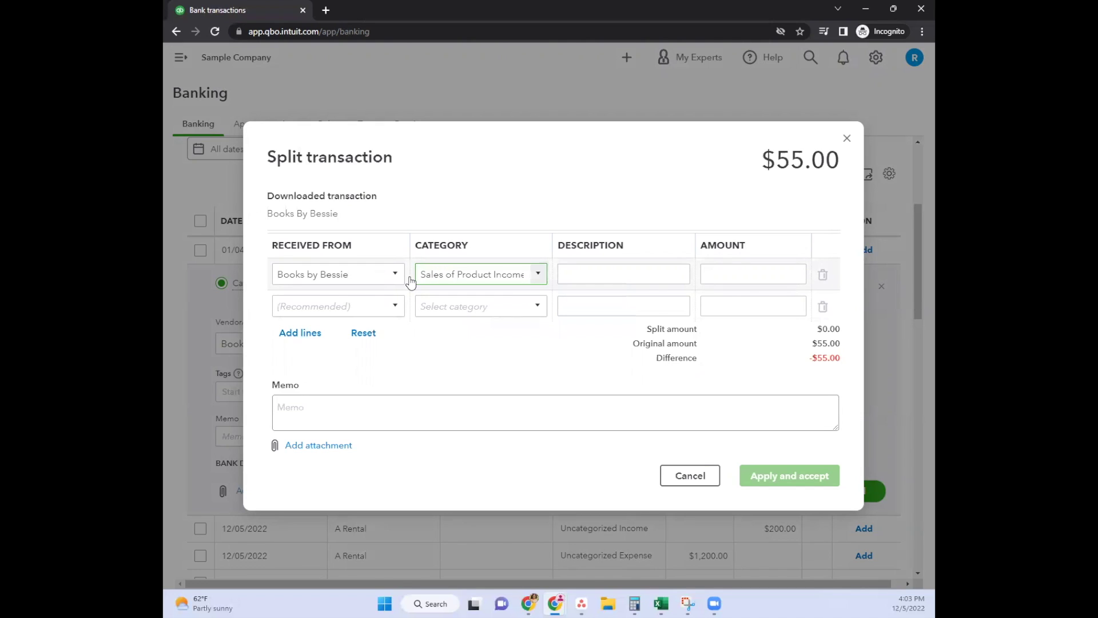
key("Tab")
key("Tab")
type("50")
key("Tab")
key("Tab")
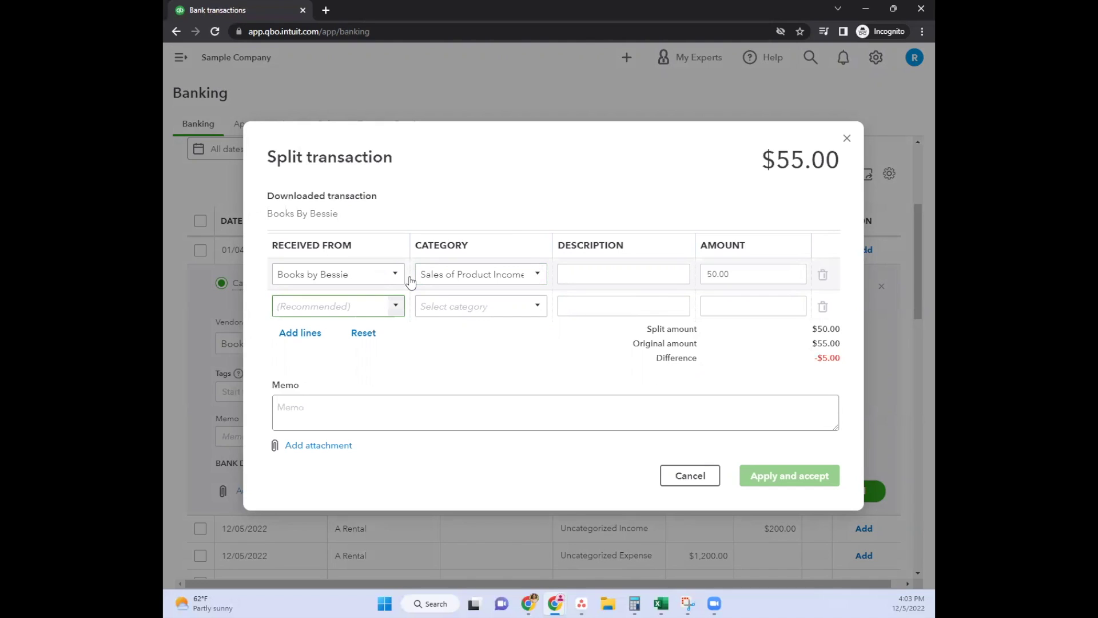
Set line 2 to Books by Bessie, Commissions & fees, 5.00, so the split balances
left_click(397, 308)
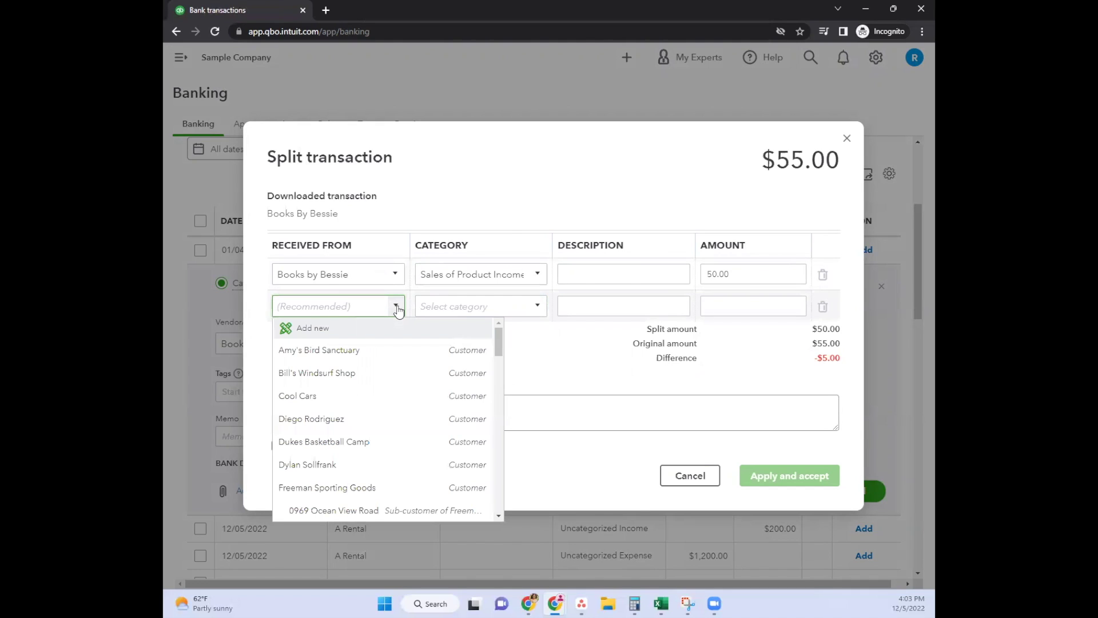
type("book")
left_click(351, 350)
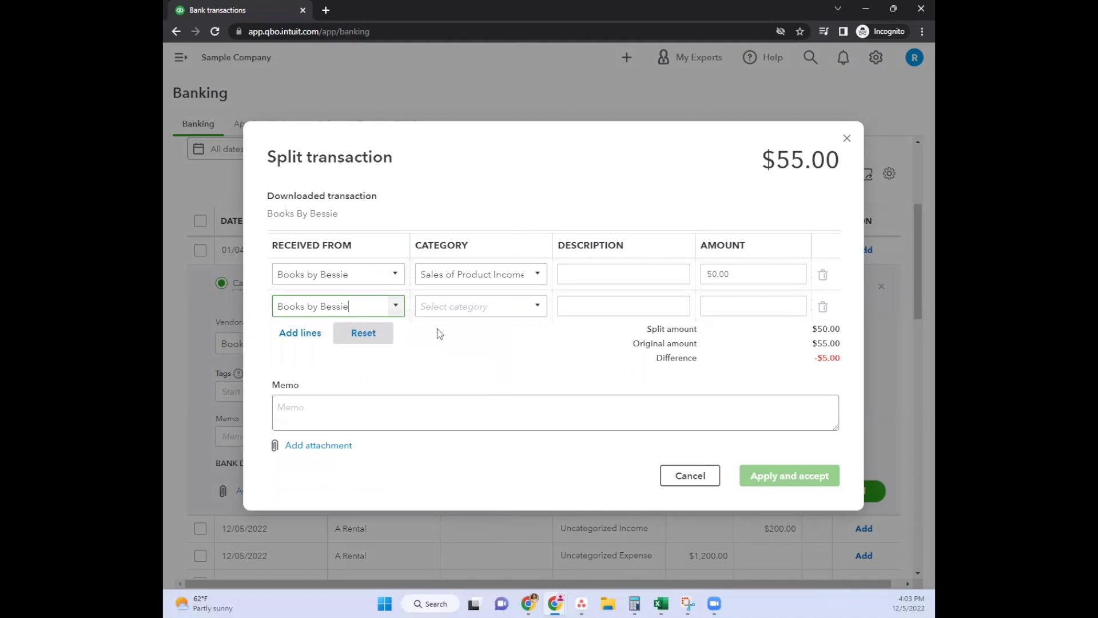
left_click(539, 306)
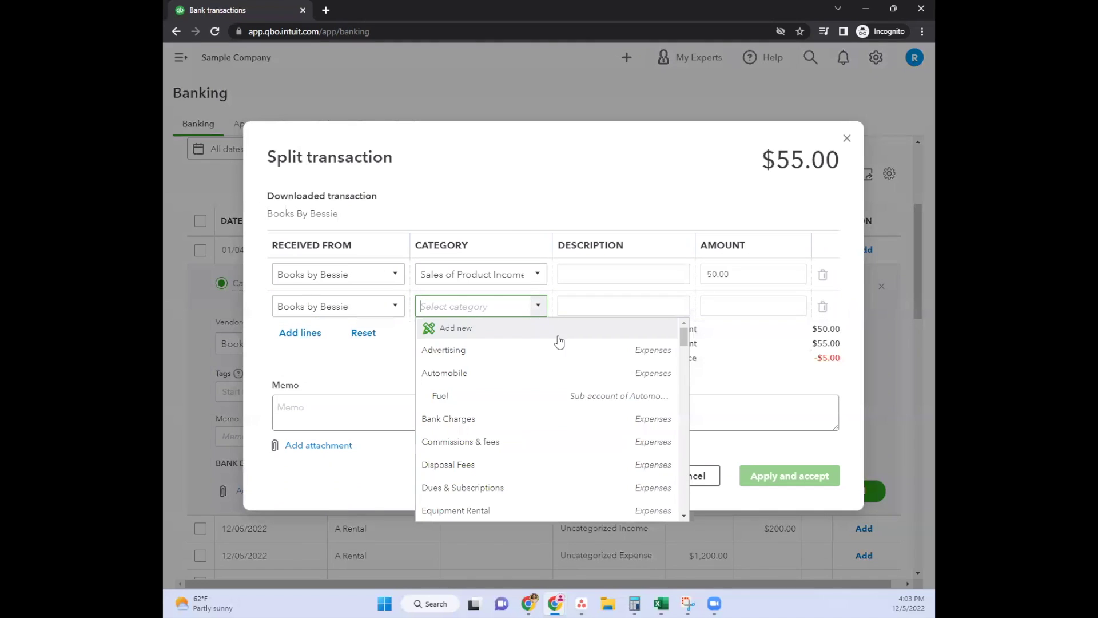
left_click(549, 448)
left_click(740, 306)
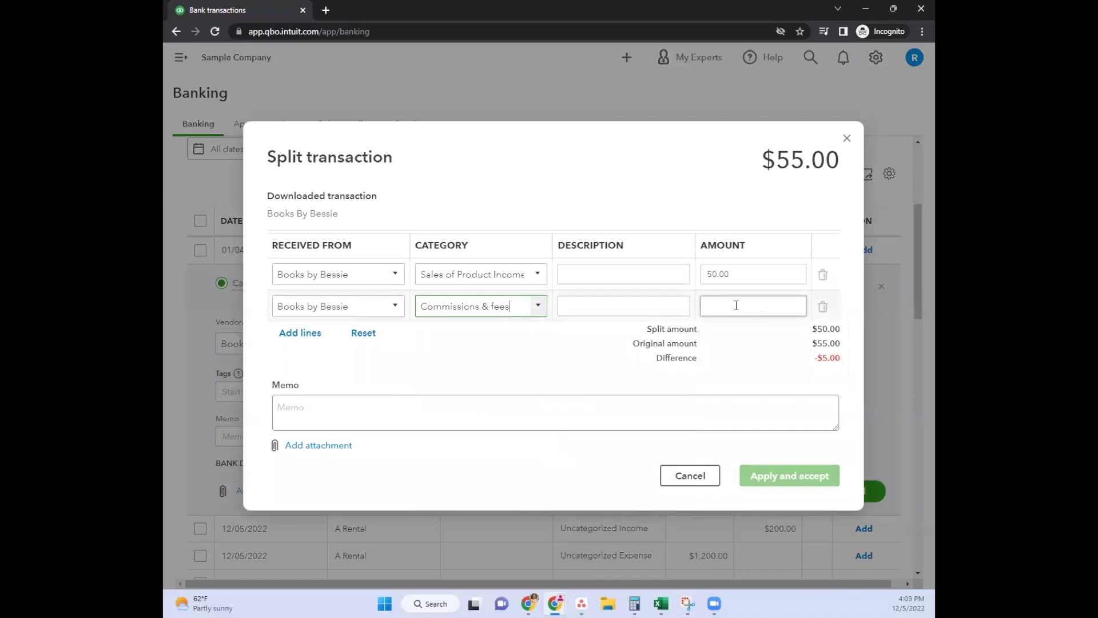
type("5.00")
key("Tab")
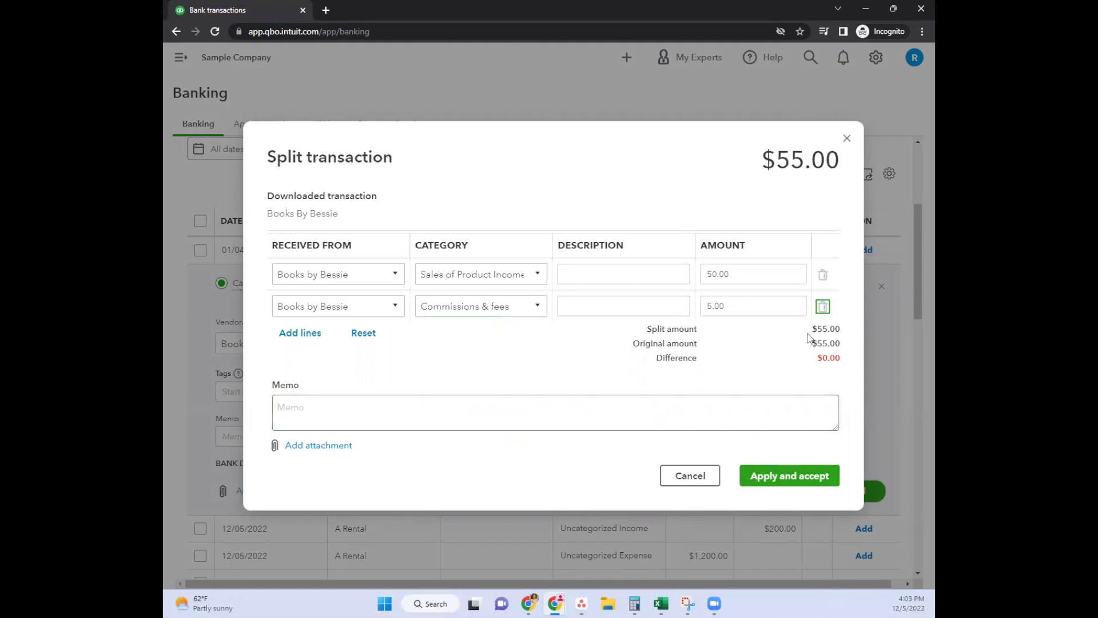
left_click_drag(808, 337, 843, 337)
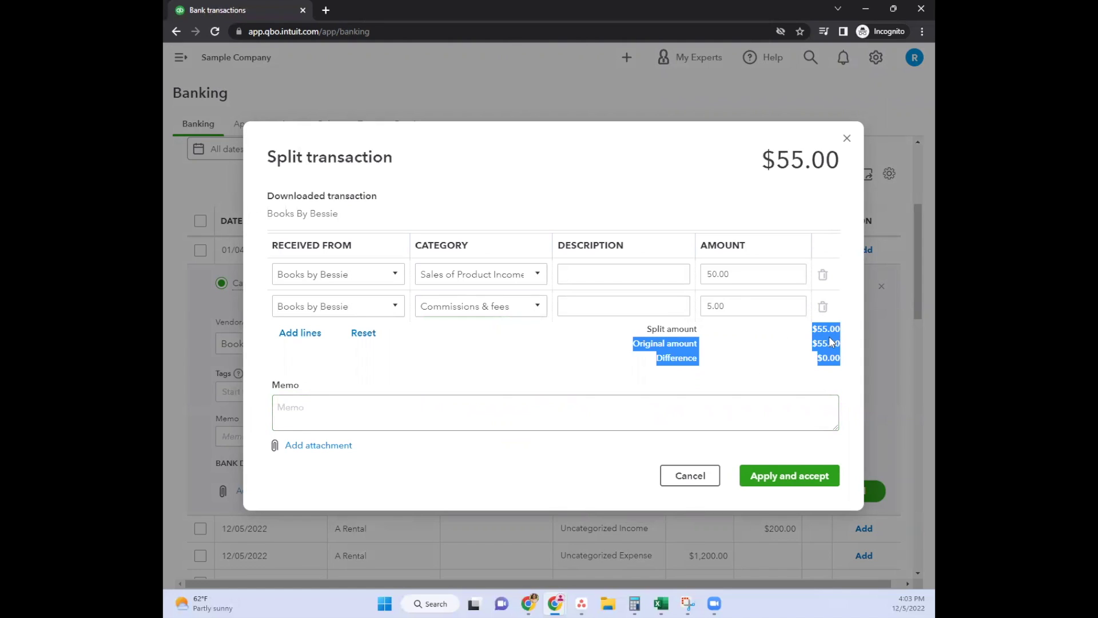
Enter the memo 'Accounting and Bookkeeping' on the split
left_click(827, 342)
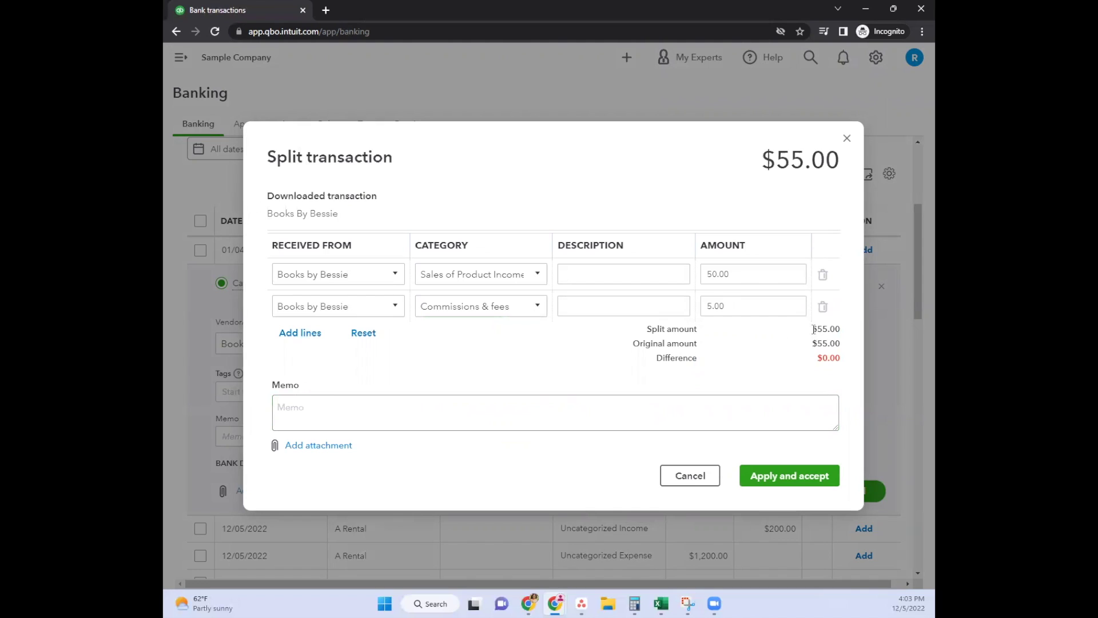
left_click(768, 304)
left_click(766, 261)
left_click(395, 413)
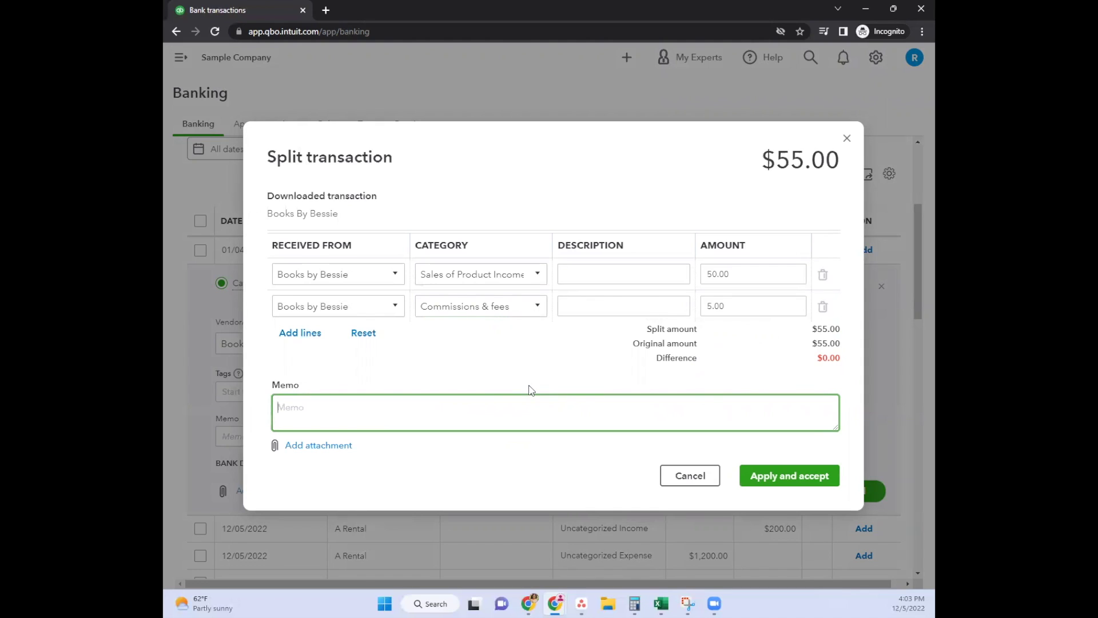
type("Accounting and Bookkeeping")
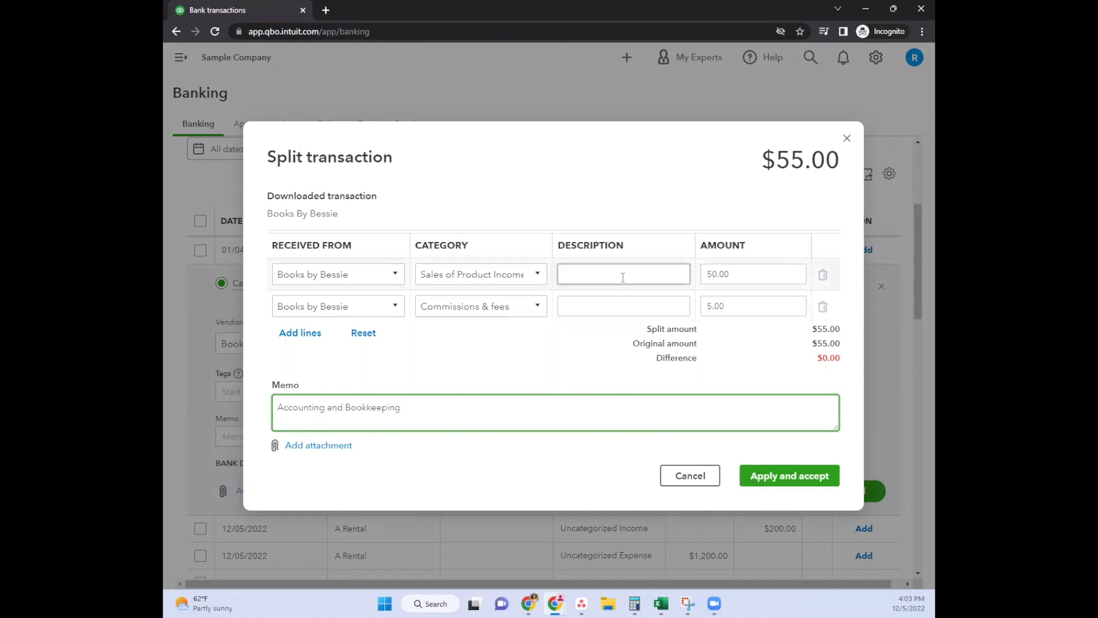
left_click(624, 306)
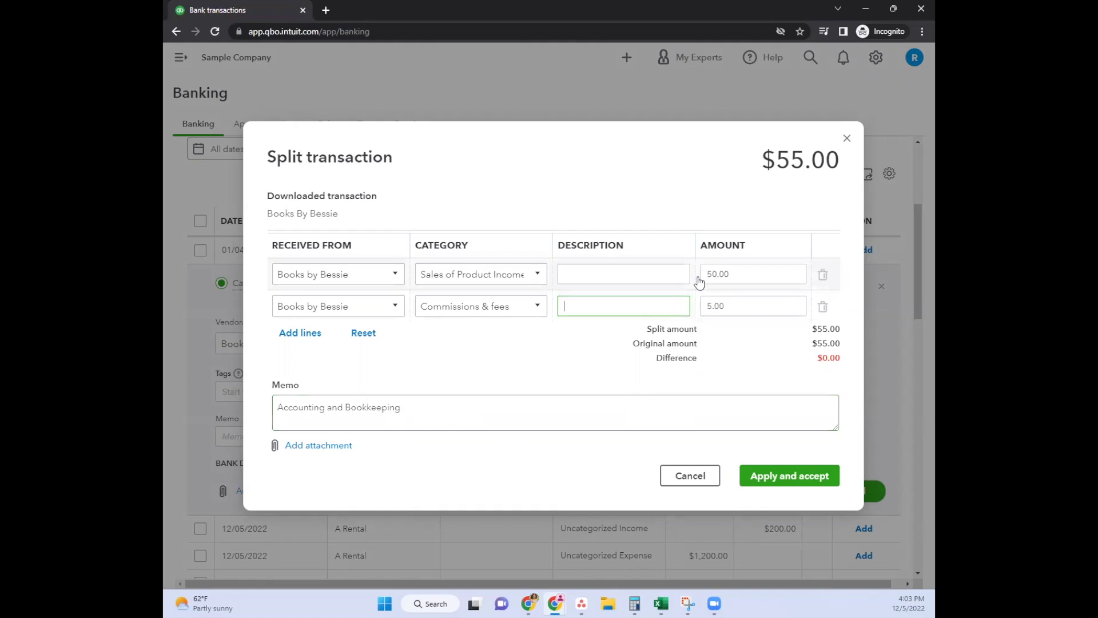
Add extra blank split lines, then apply the split and accept the $55.00 deposit
left_click(282, 343)
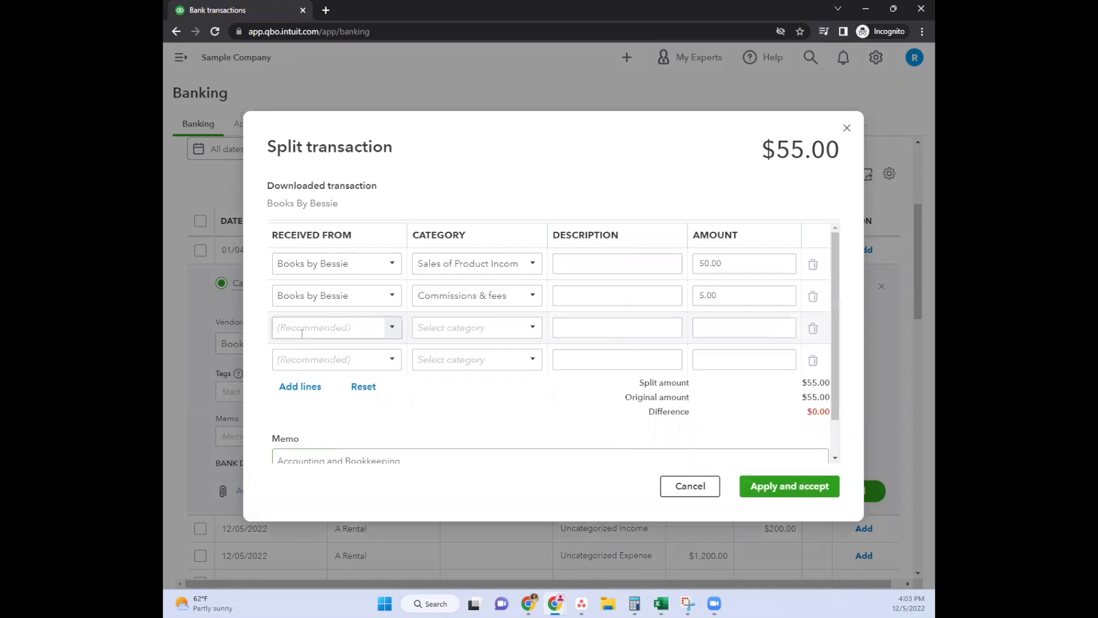
scroll(679, 318, "down", 1)
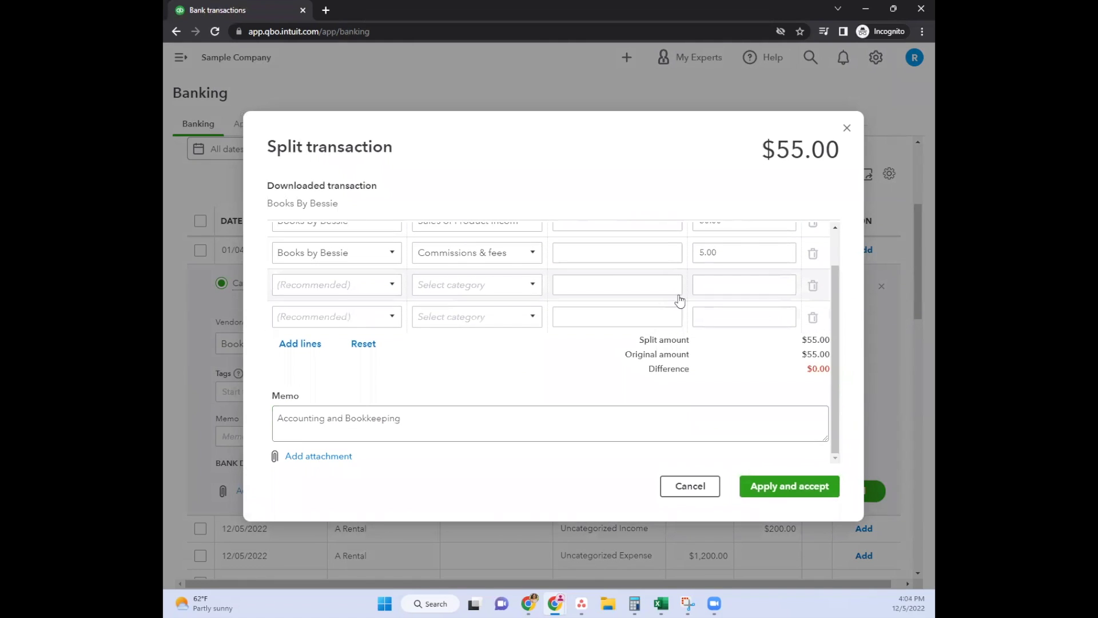
left_click(558, 316)
scroll(559, 307, "down", 1)
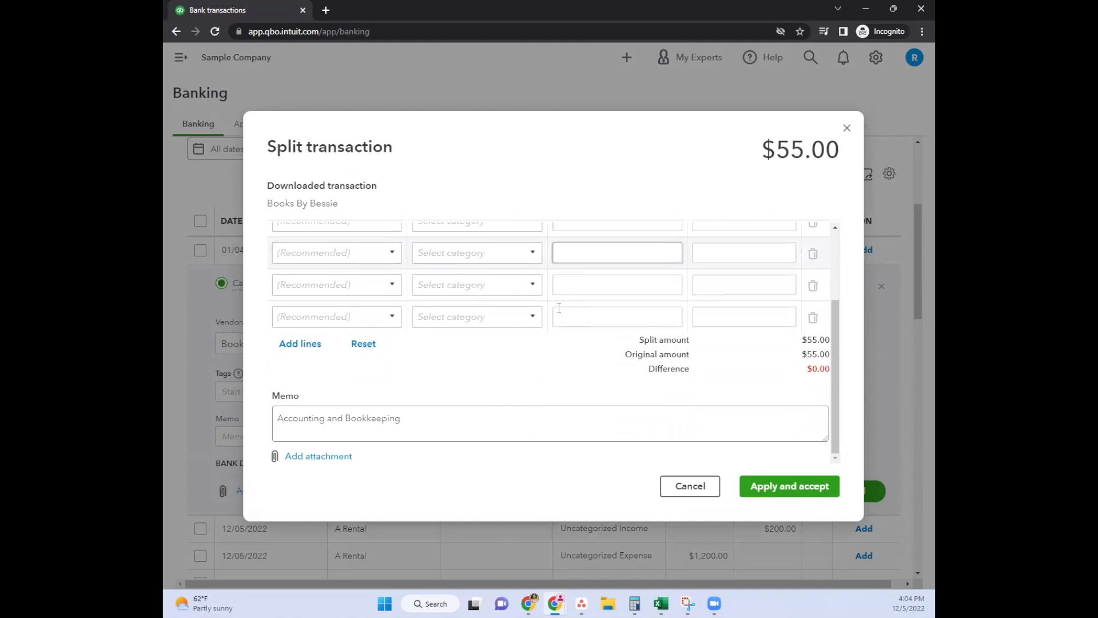
scroll(559, 308, "up", 2)
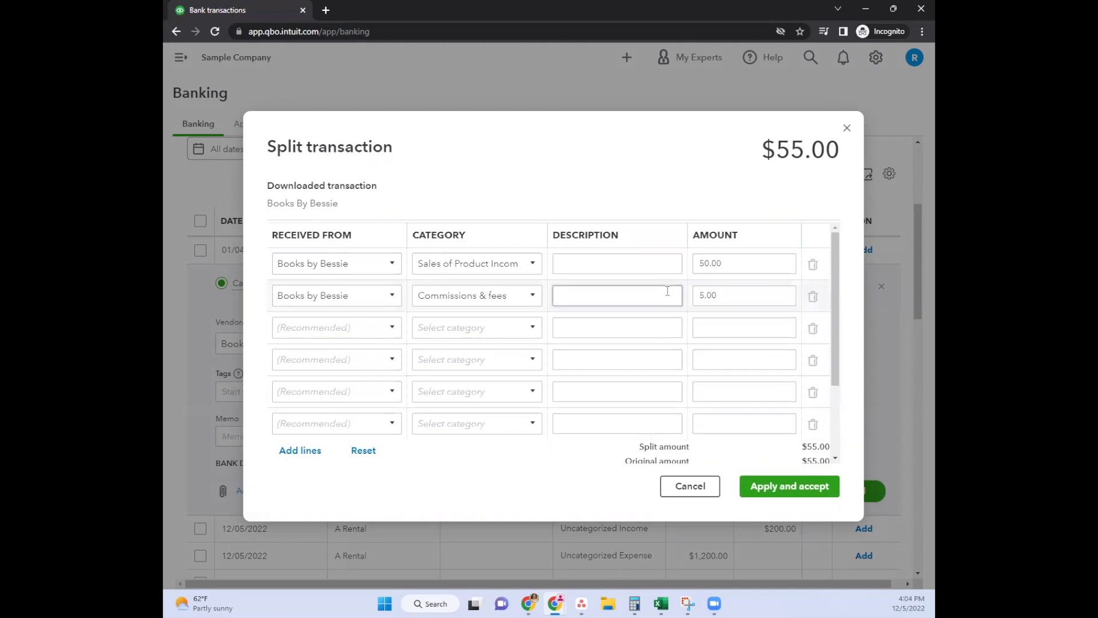
scroll(669, 292, "down", 2)
left_click(729, 428)
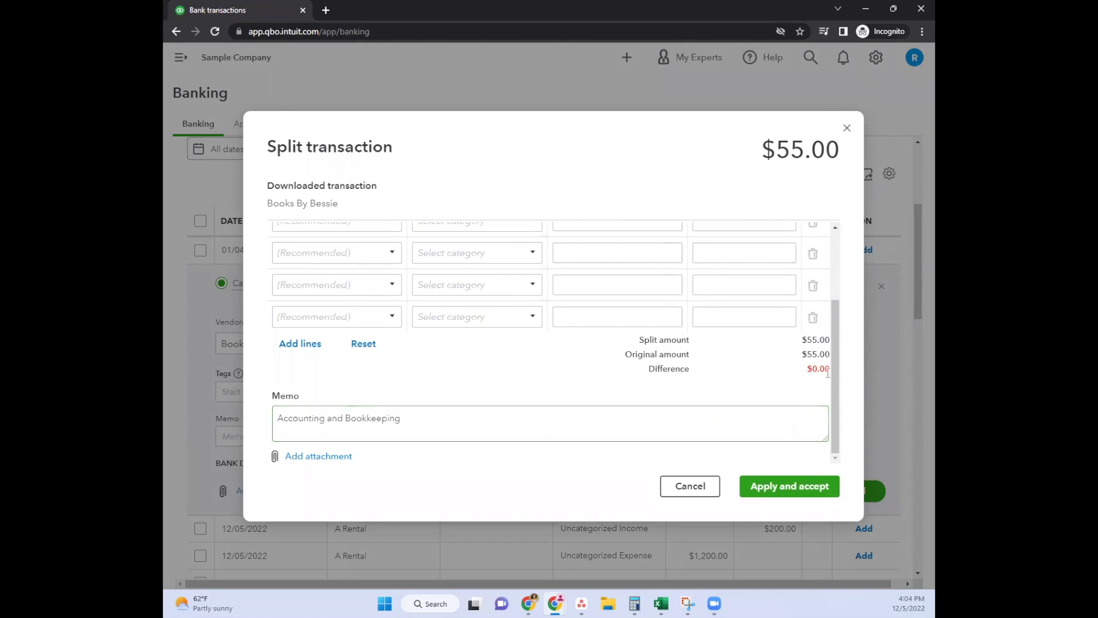
left_click(800, 482)
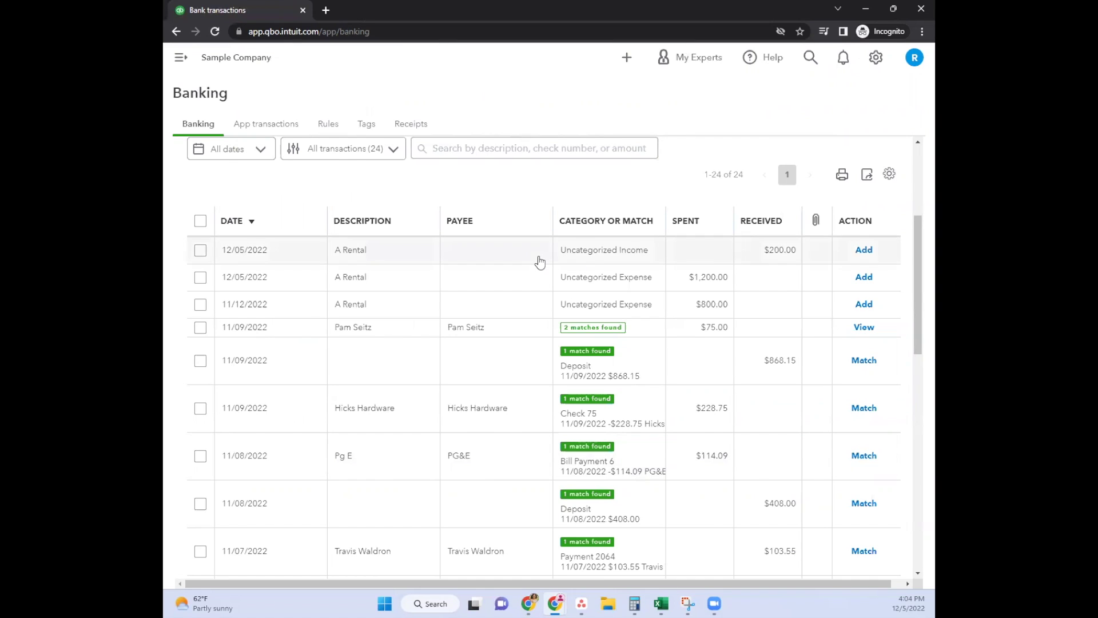
Expand the 12/05/2022 A Rental $1,200.00 row in the For review list
left_click(340, 285)
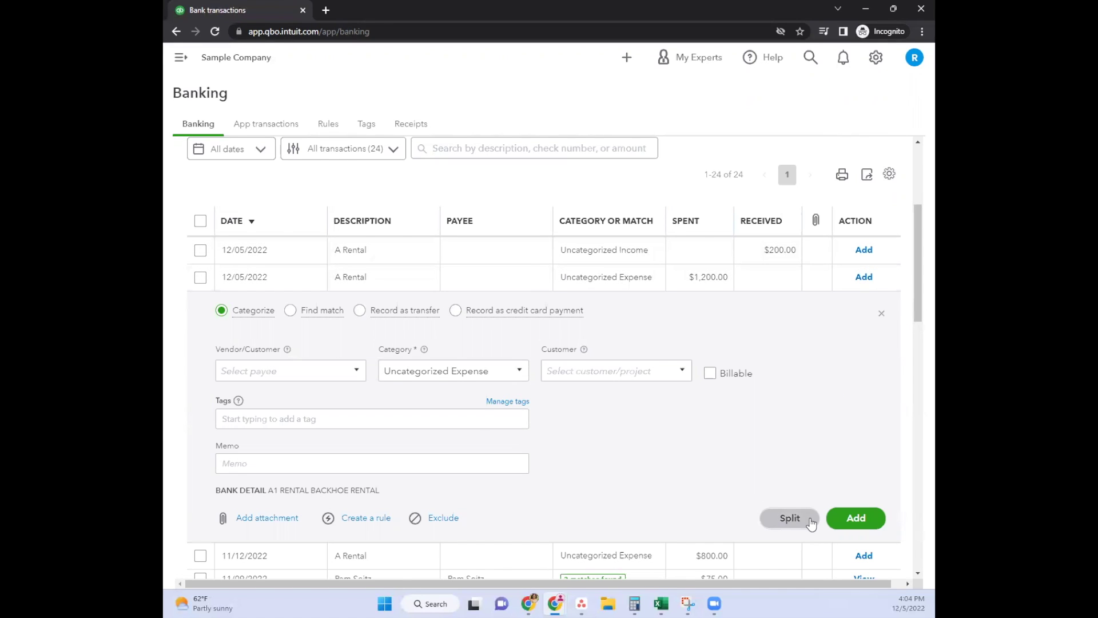
Start the split with payee Bob's Burger Joint and line 1 Meals and Entertainment, 1,100
left_click(790, 519)
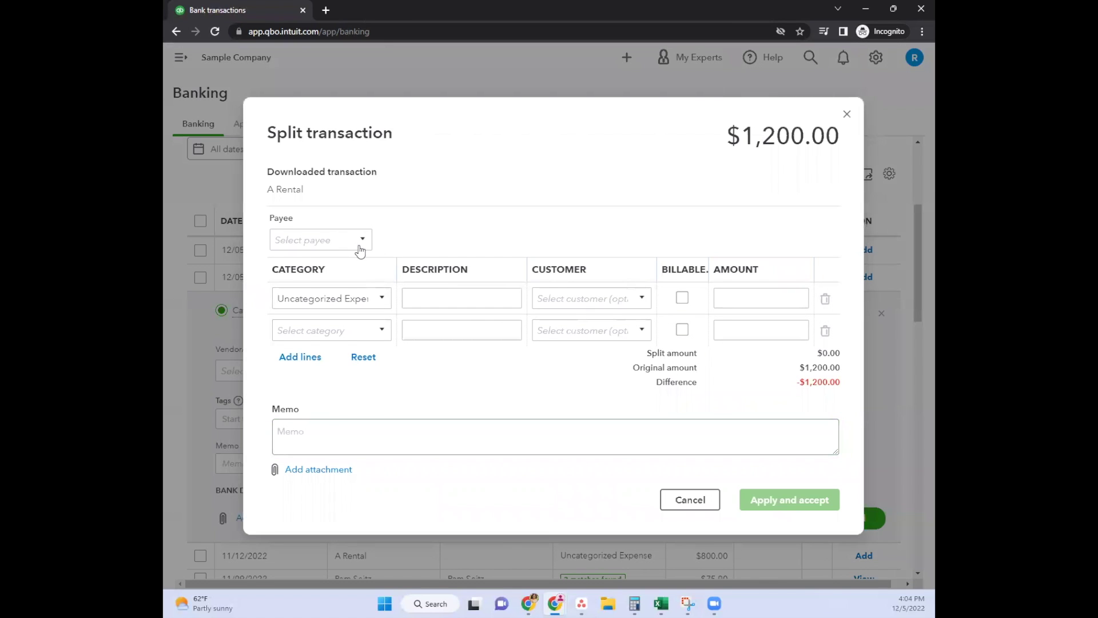
left_click(361, 243)
left_click(356, 286)
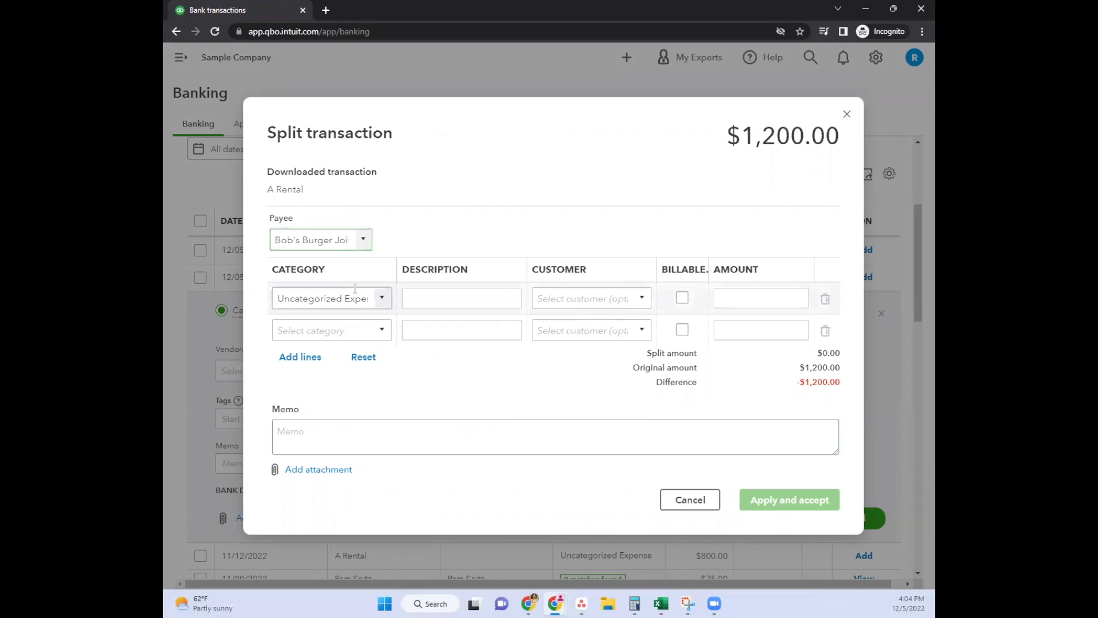
left_click(355, 301)
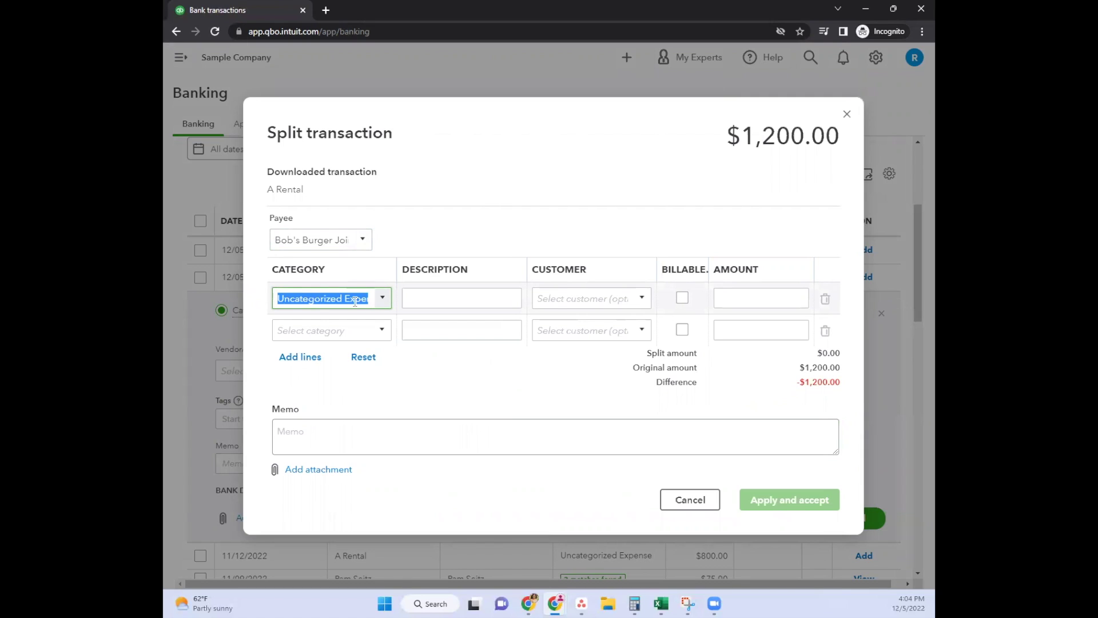
type("foo")
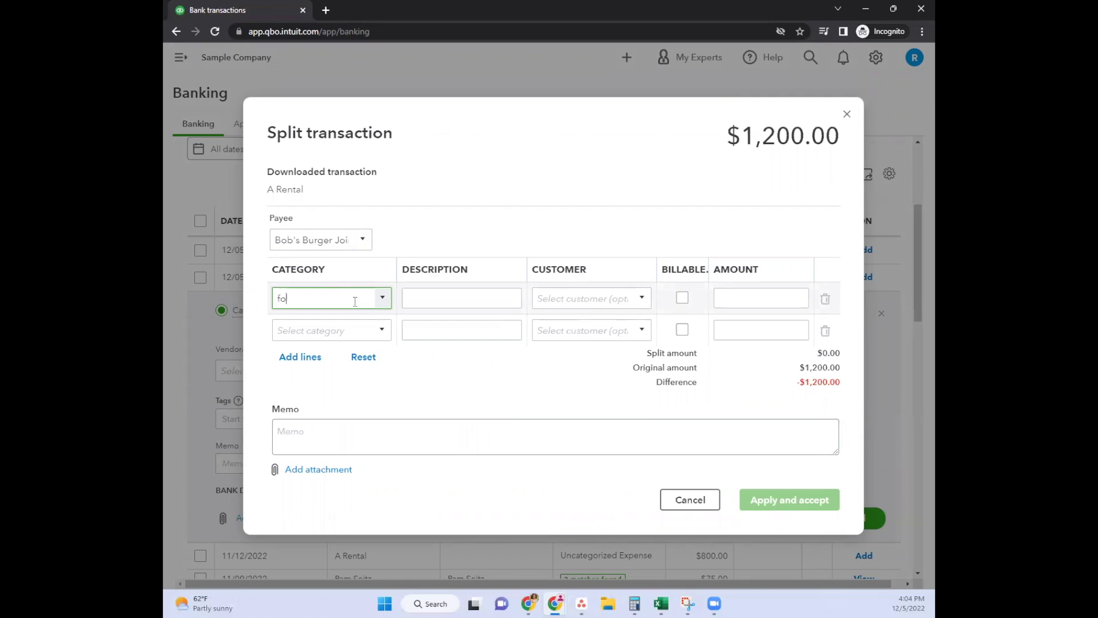
key("BackSpace")
key("BackSpace")
key("BackSpace")
type("meal")
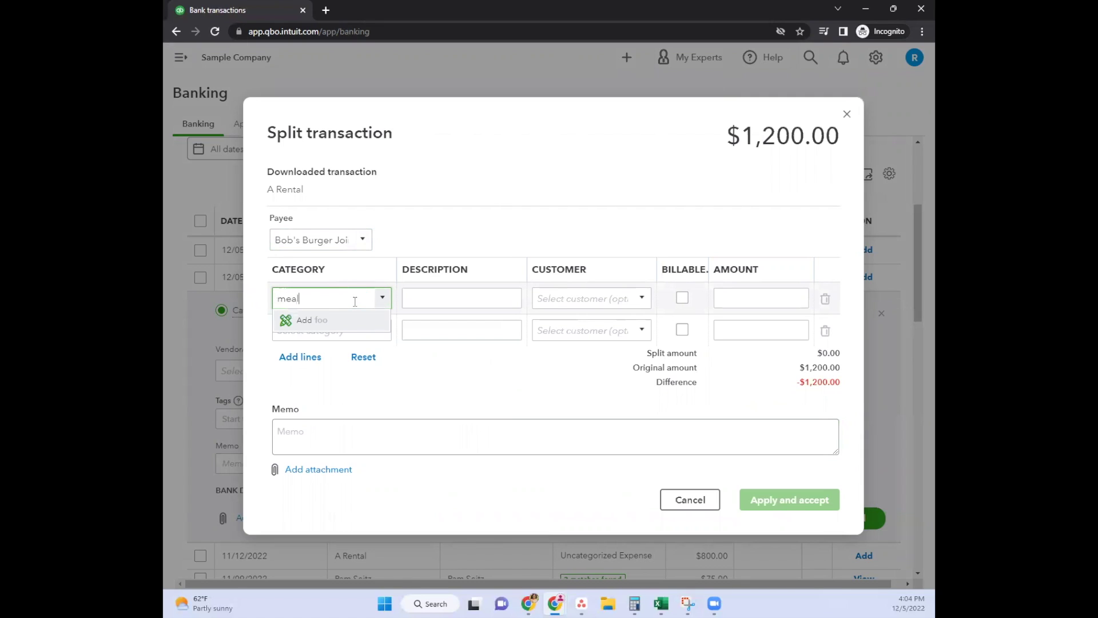
left_click(360, 344)
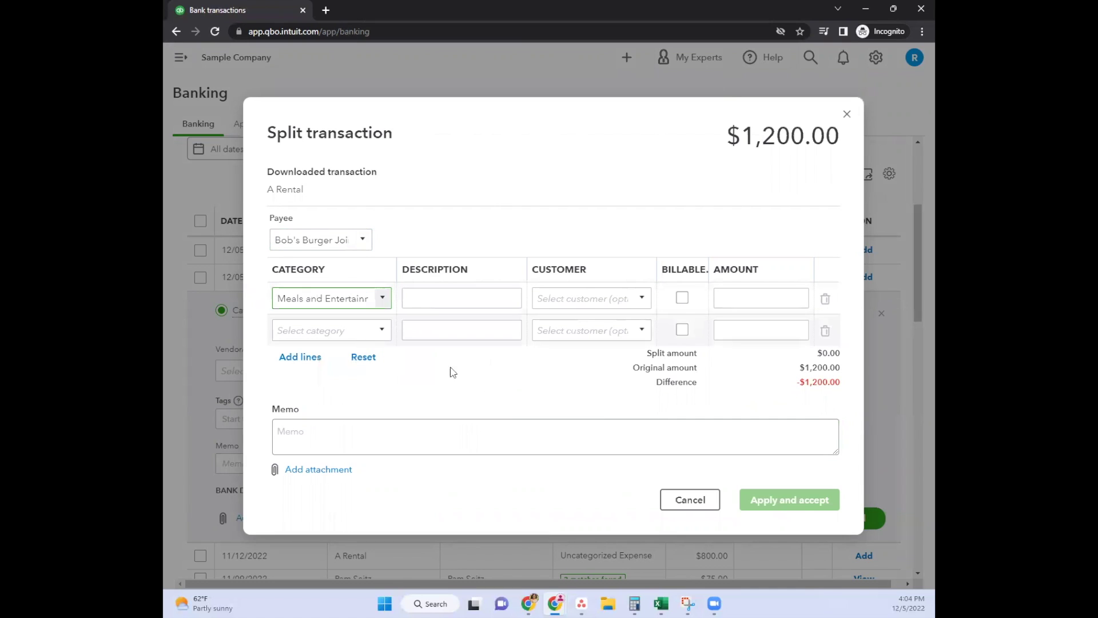
key("Tab")
key("Tab")
key("Tab")
key("Tab")
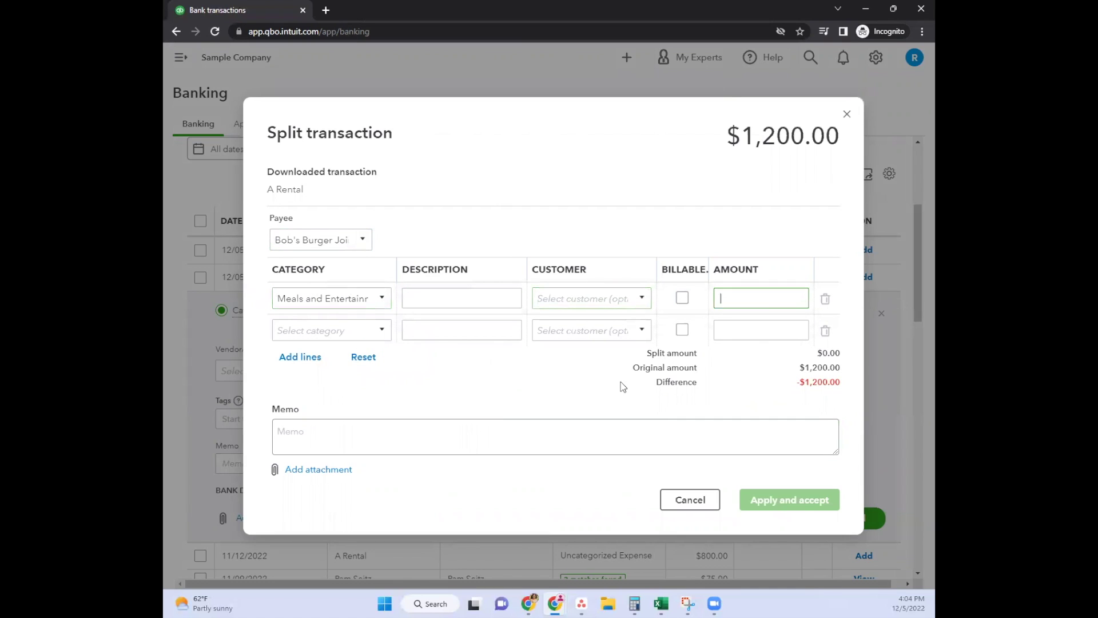
type("1,100")
key("Tab")
key("Tab")
key("Tab")
key("shift+Tab")
Set line 2 to Automobile:Fuel, 100, and add the memo Employee Holiday Party
type("Utilities:Gas and Elec")
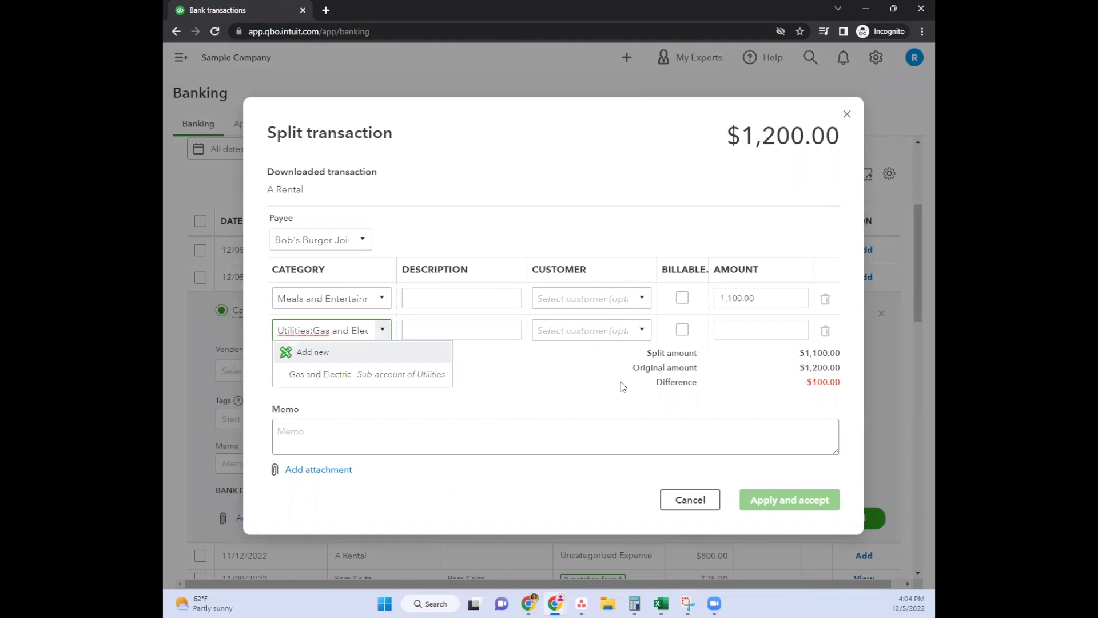
key("ctrl+a")
type("Fuel")
key("Tab")
key("Tab")
key("Tab")
key("Tab")
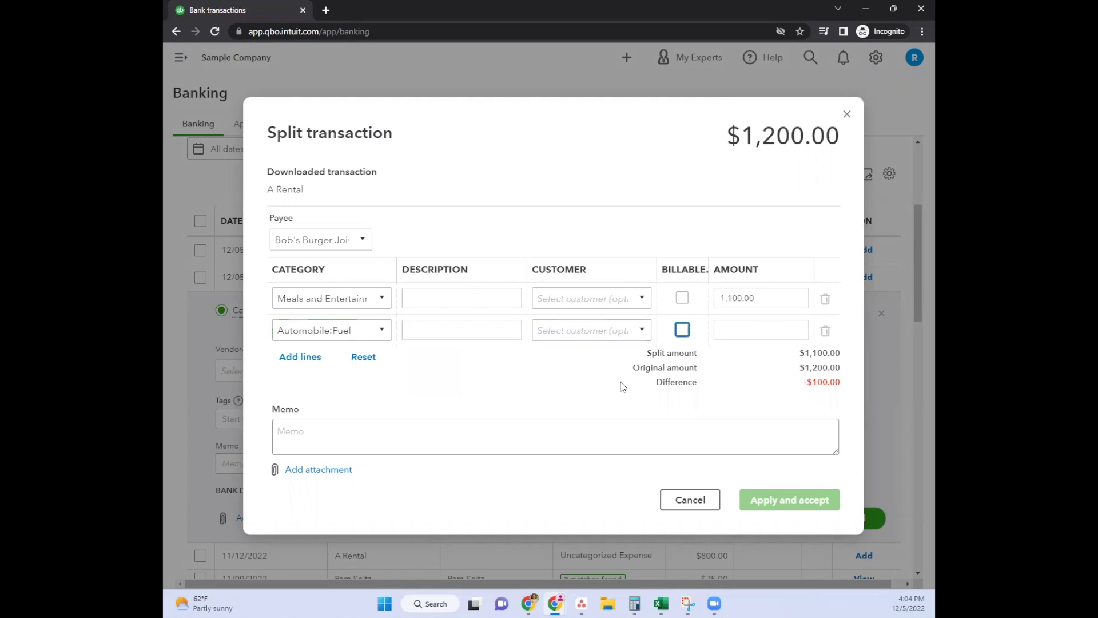
type("100")
key("Tab")
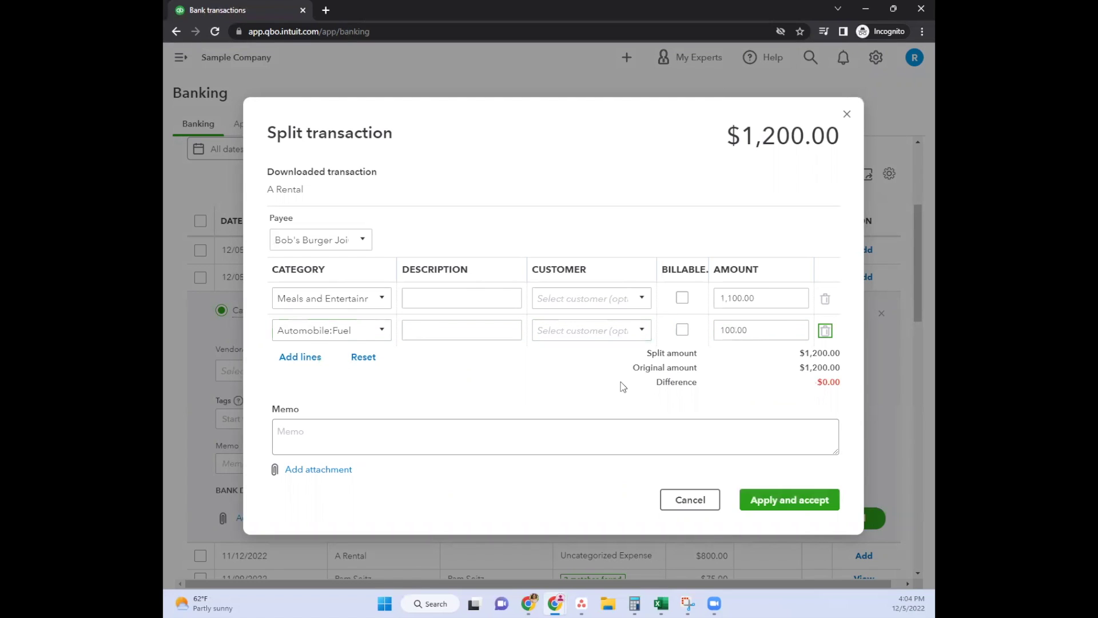
left_click(580, 433)
type("Emp")
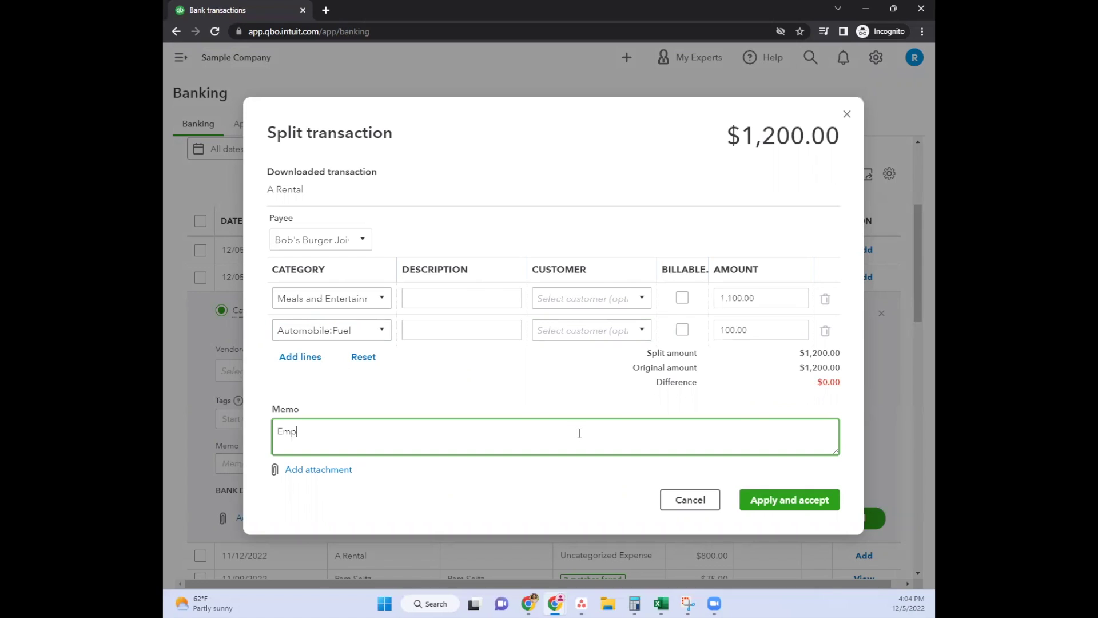
type("loyee Party")
type("Holiday")
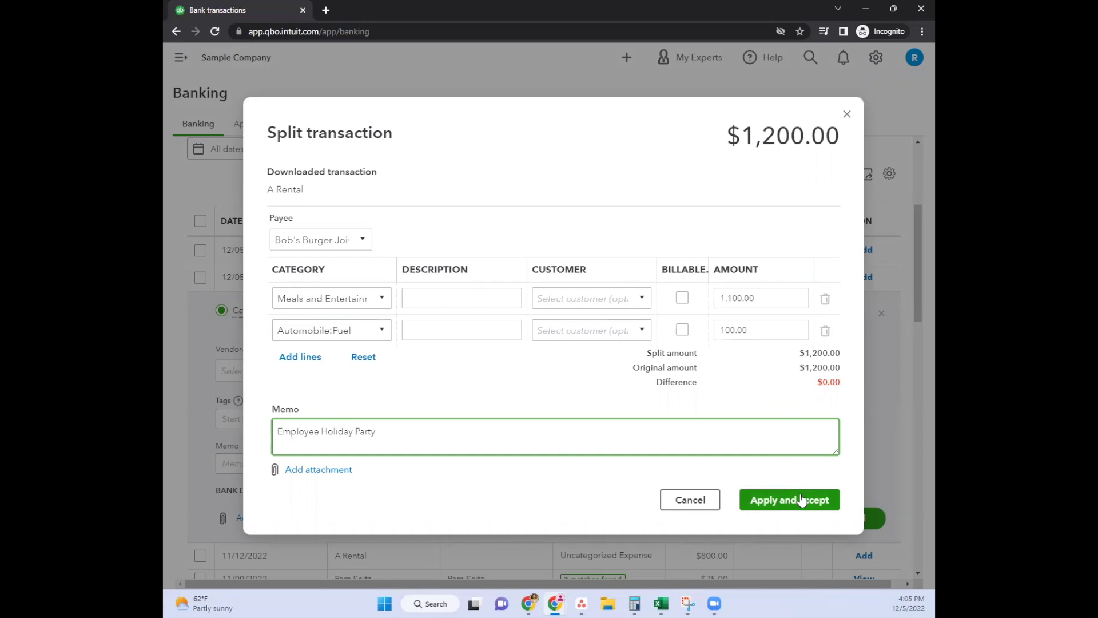
Add two blank split lines, review them, and apply and accept the $1,200.00 split
left_click(294, 362)
scroll(821, 390, "down", 1)
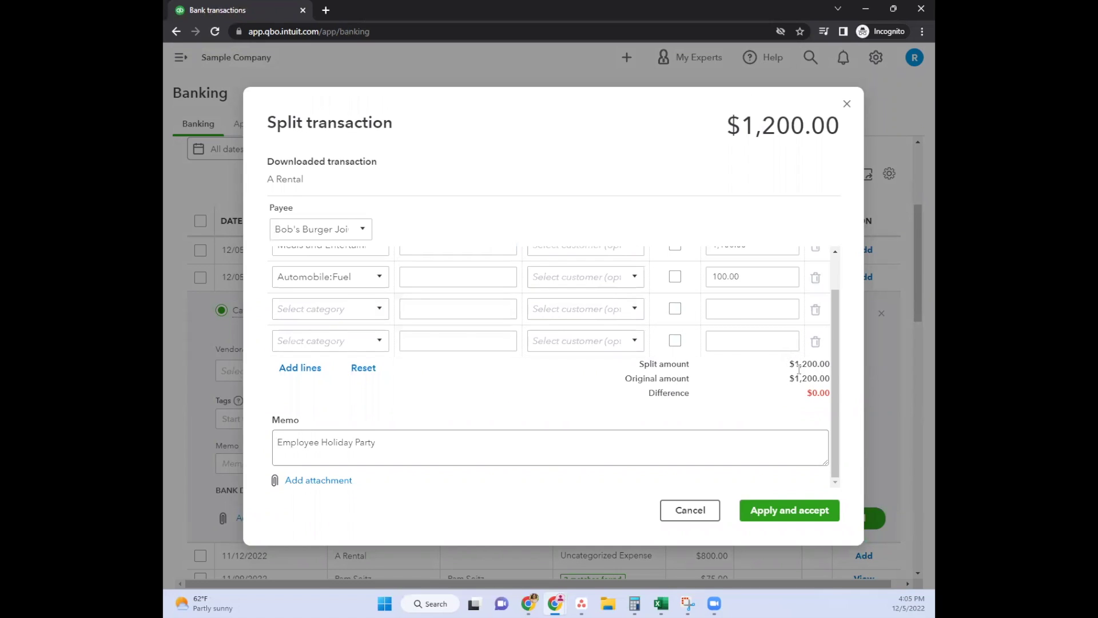
scroll(803, 400, "up", 1)
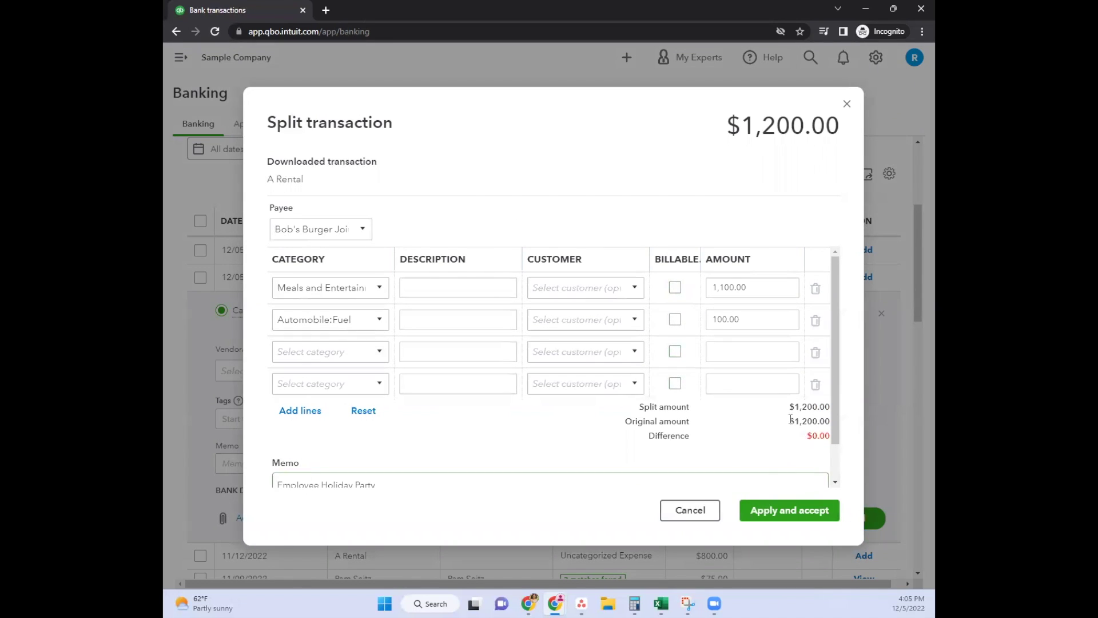
scroll(791, 419, "down", 1)
left_click(790, 510)
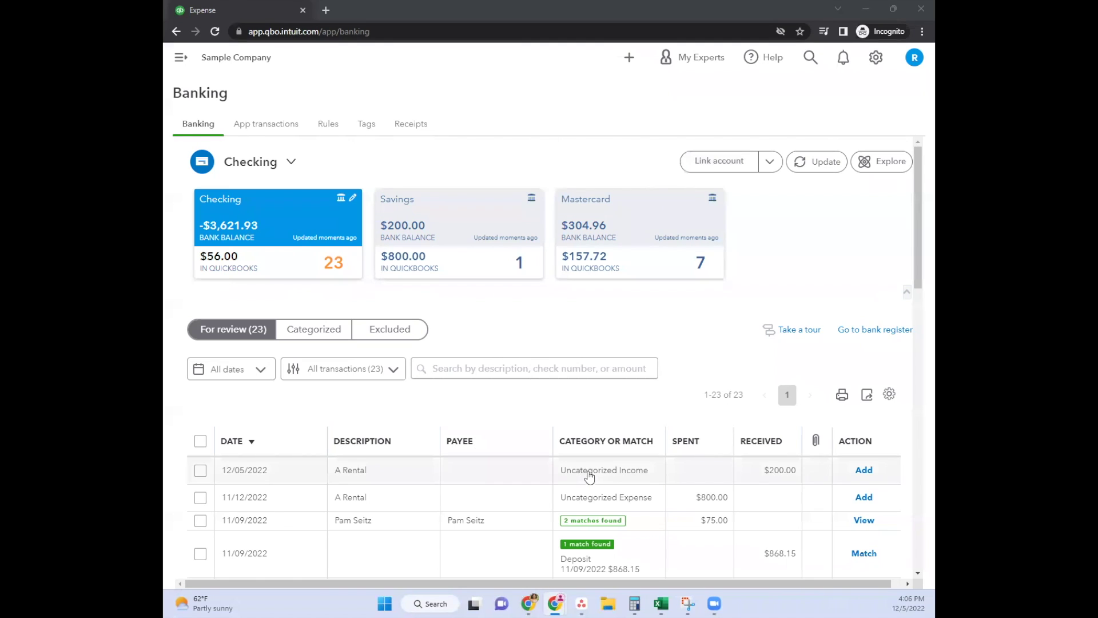
scroll(591, 458, "down", 3)
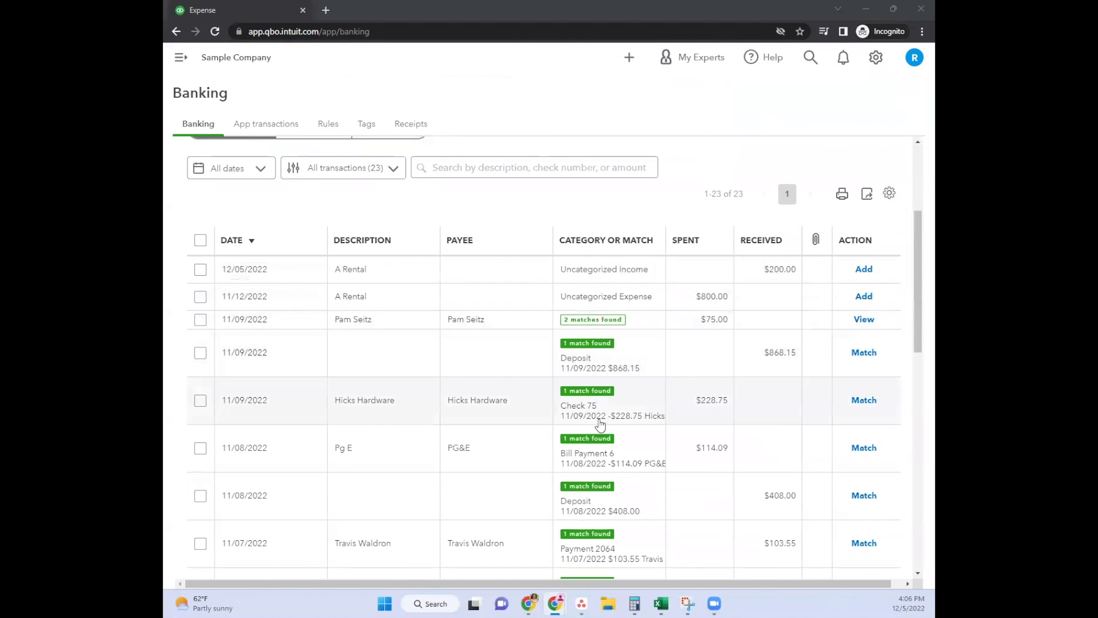
scroll(600, 424, "up", 3)
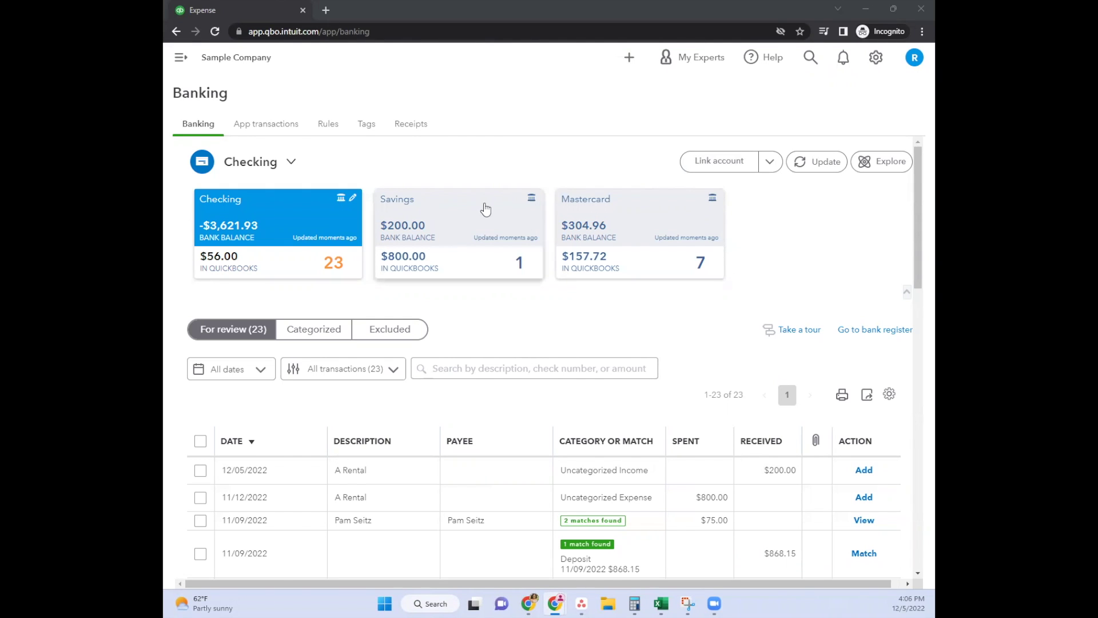
Create a new blank Expense from the + New menu
left_click(182, 59)
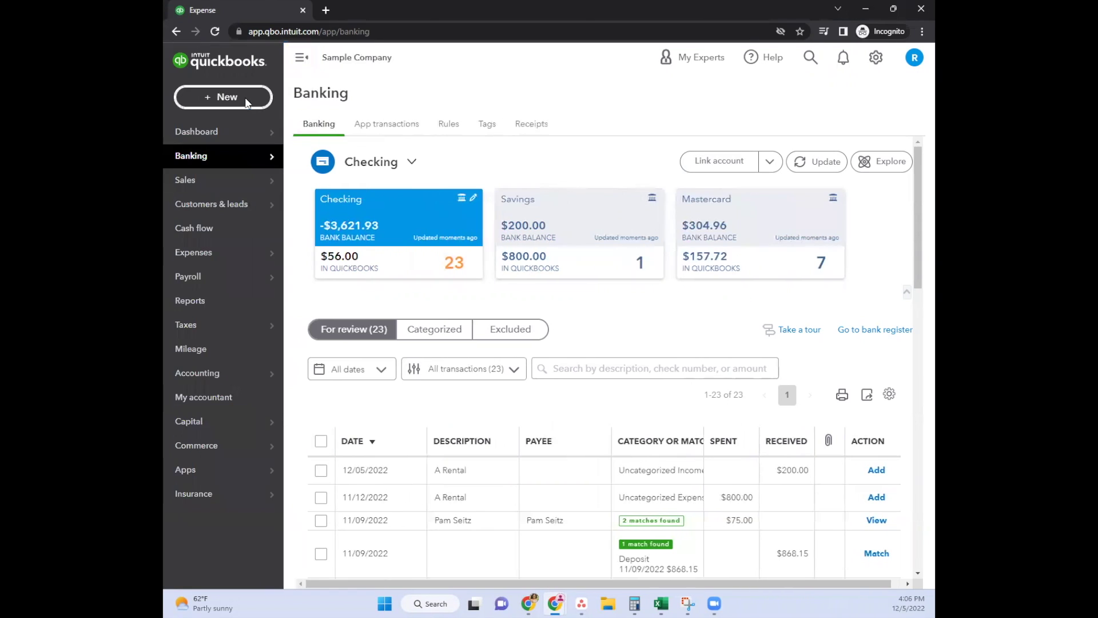
left_click(247, 102)
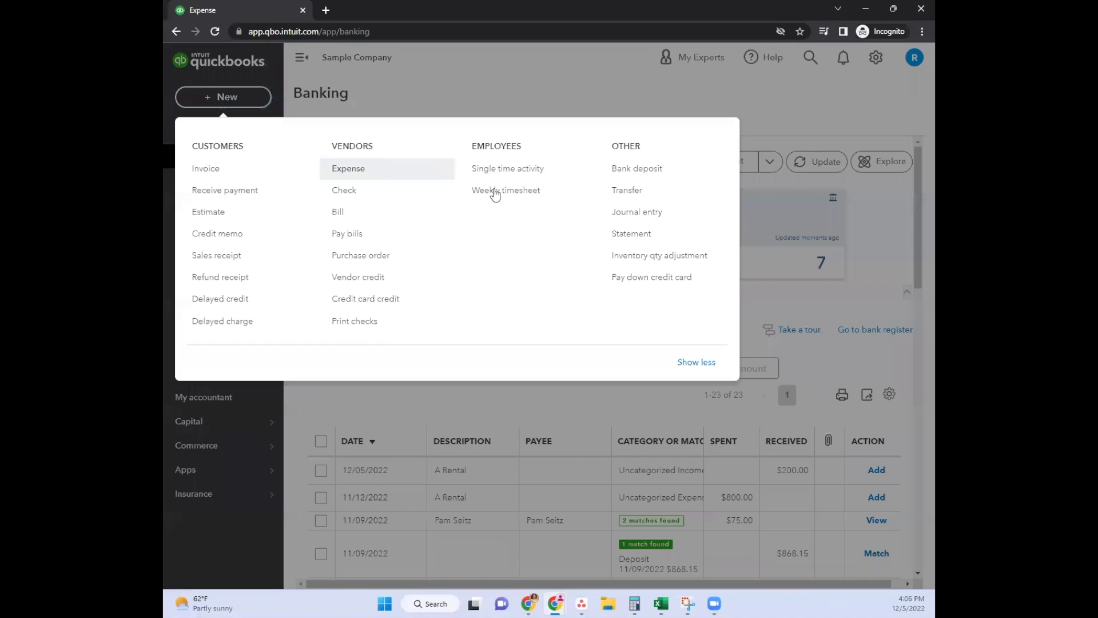
left_click(346, 172)
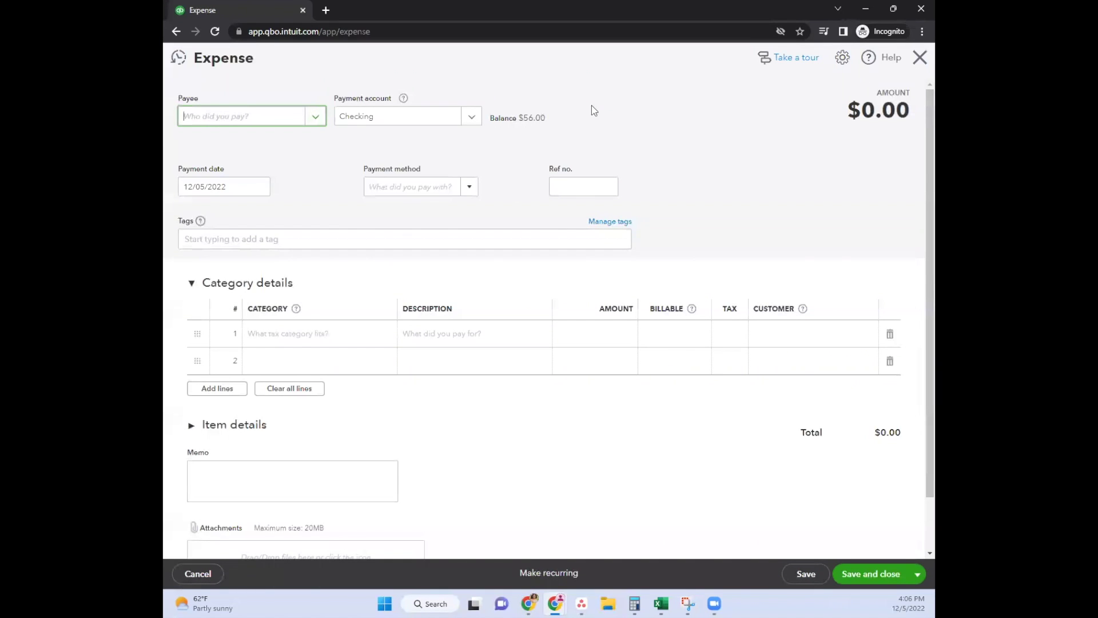
Extend the expense to ten category lines, then discard it without saving
left_click(231, 393)
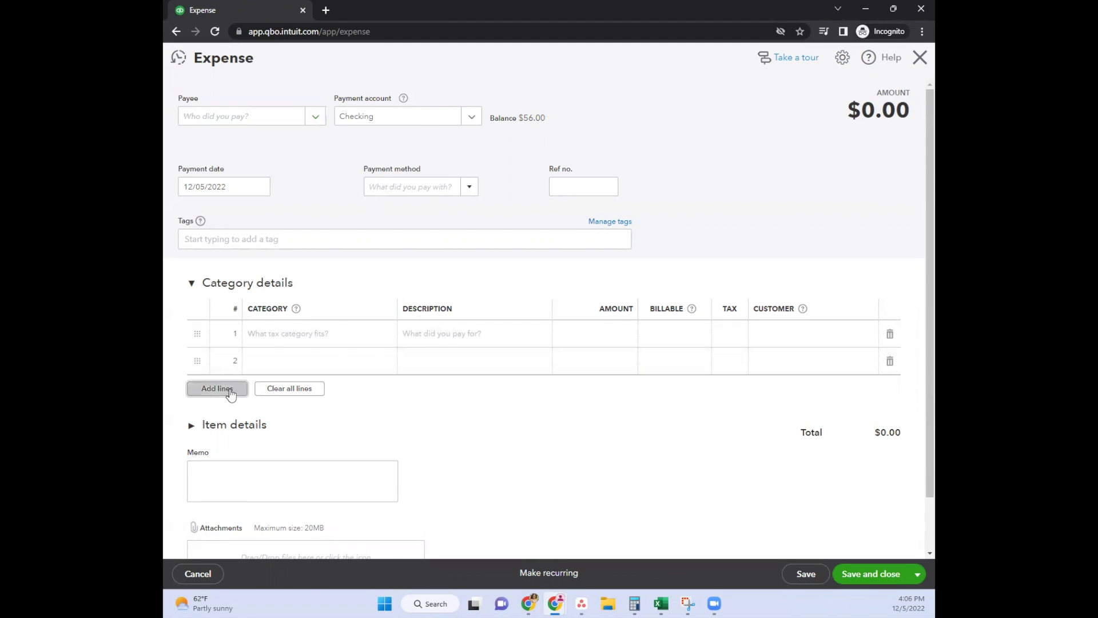
scroll(302, 460, "down", 3)
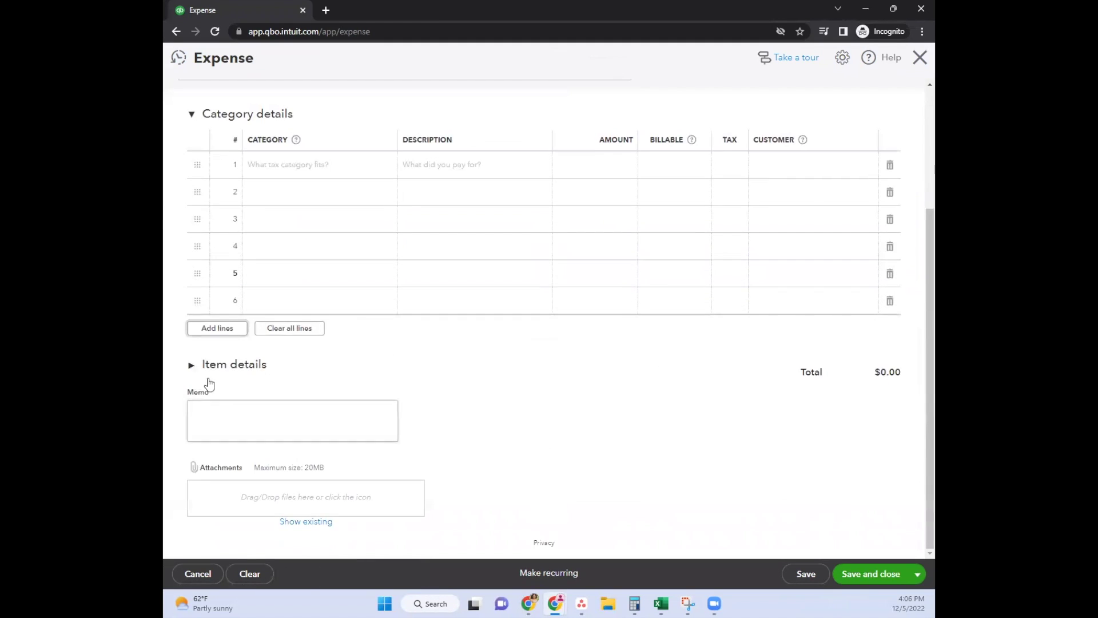
left_click(220, 328)
scroll(445, 377, "up", 3)
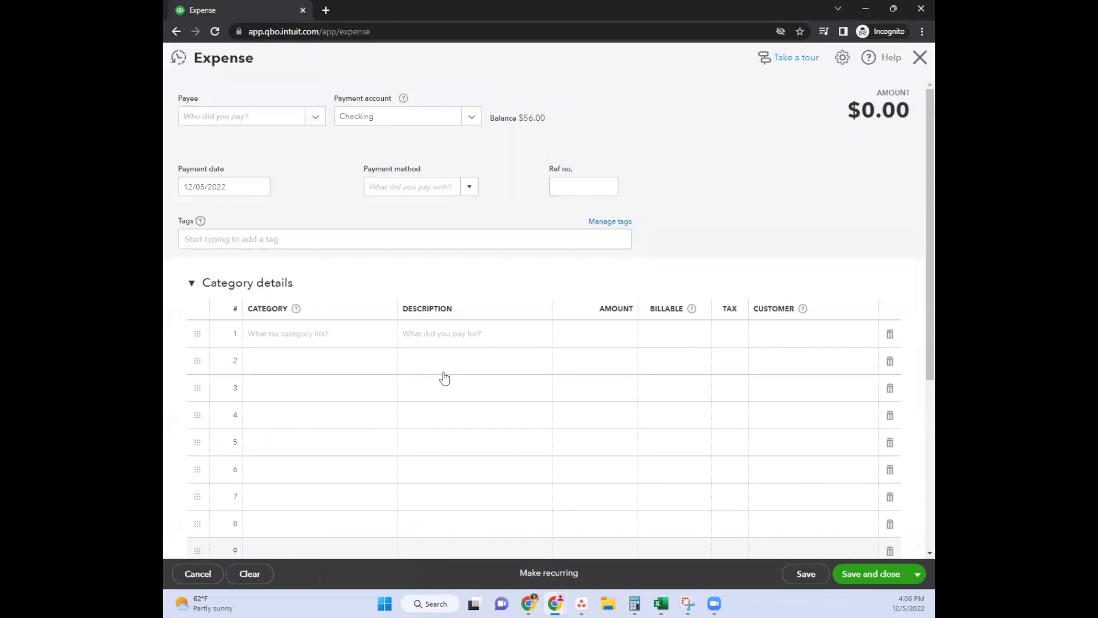
left_click(920, 58)
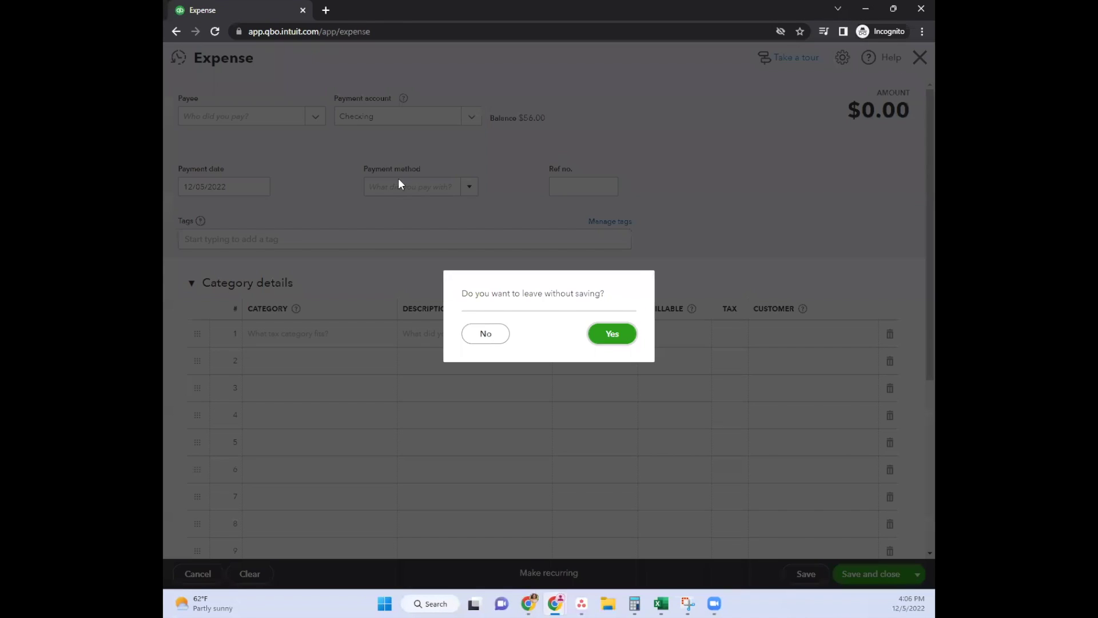
left_click(611, 338)
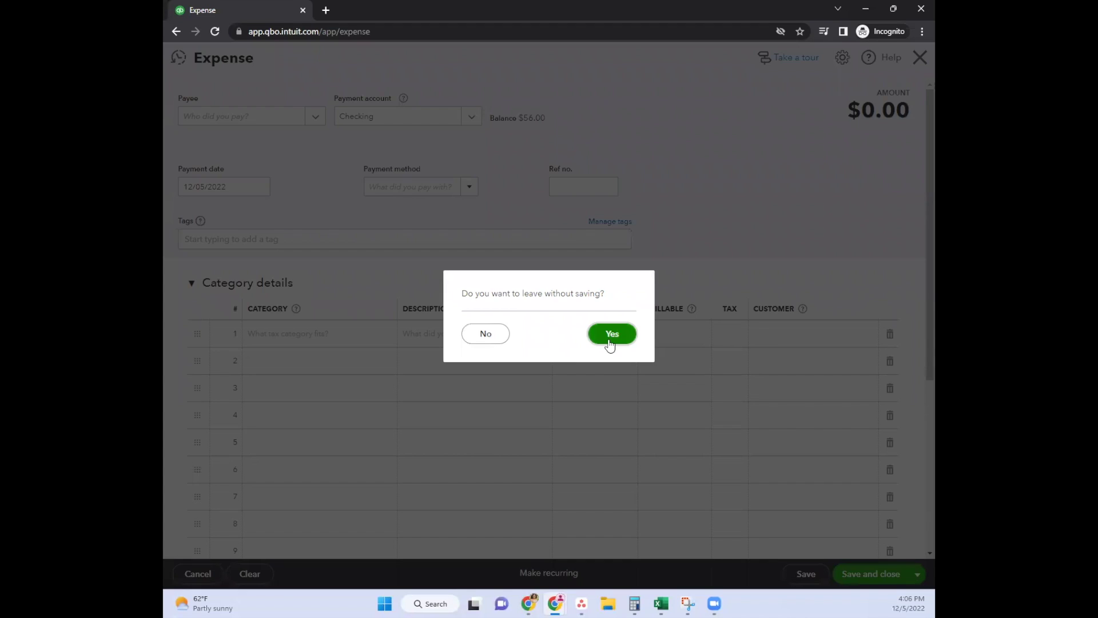
Create blank Journal Entry #1, extend it to 16 lines, and discard it unsaved
left_click(246, 99)
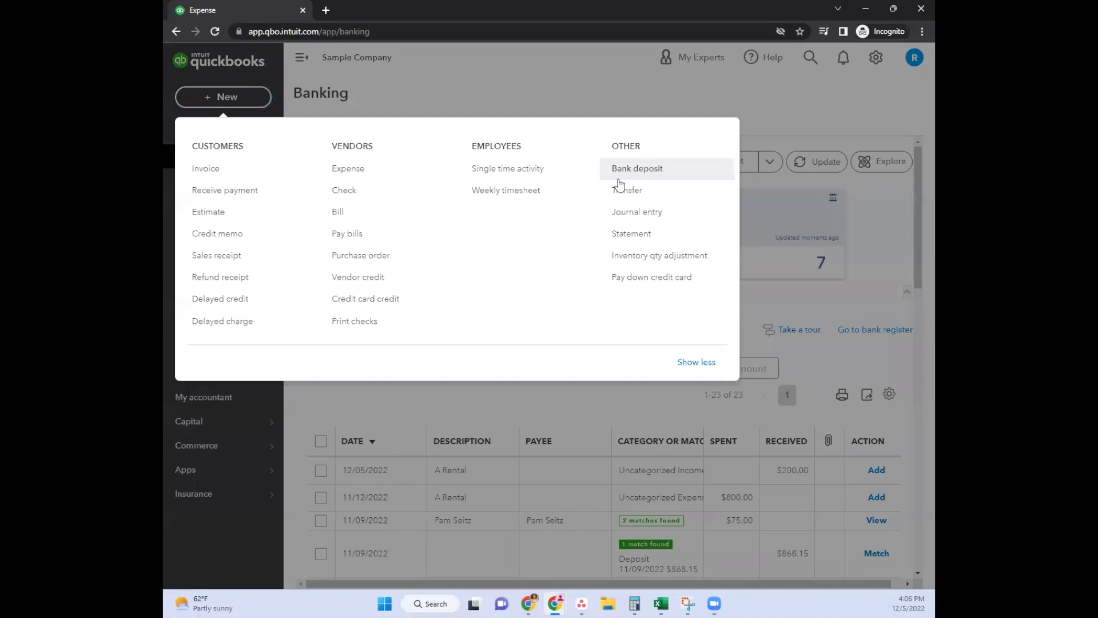
left_click(657, 219)
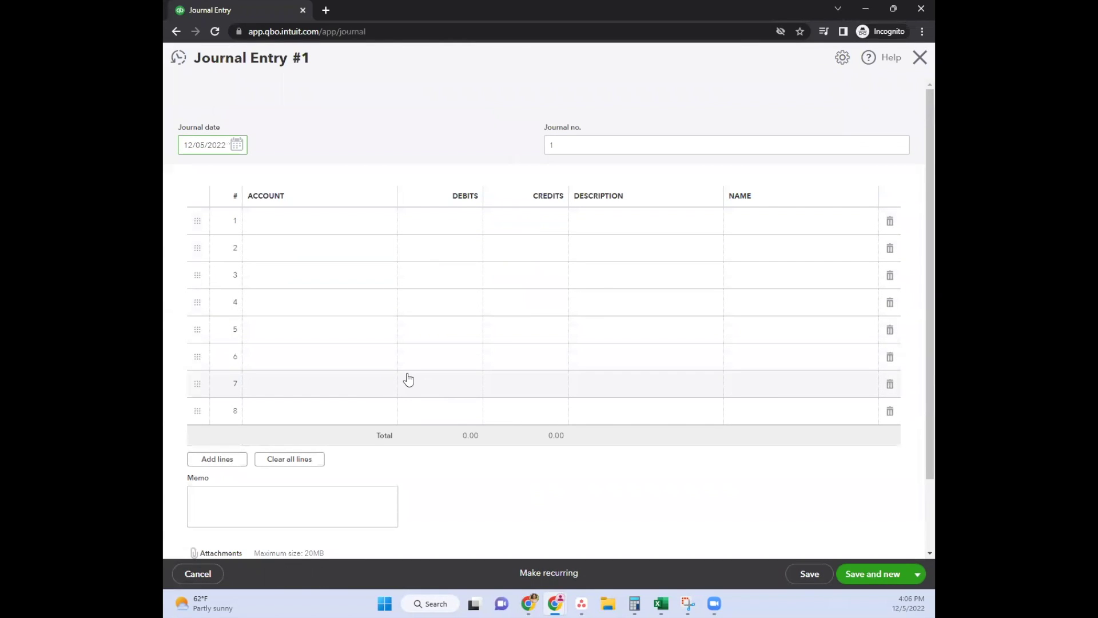
left_click(227, 459)
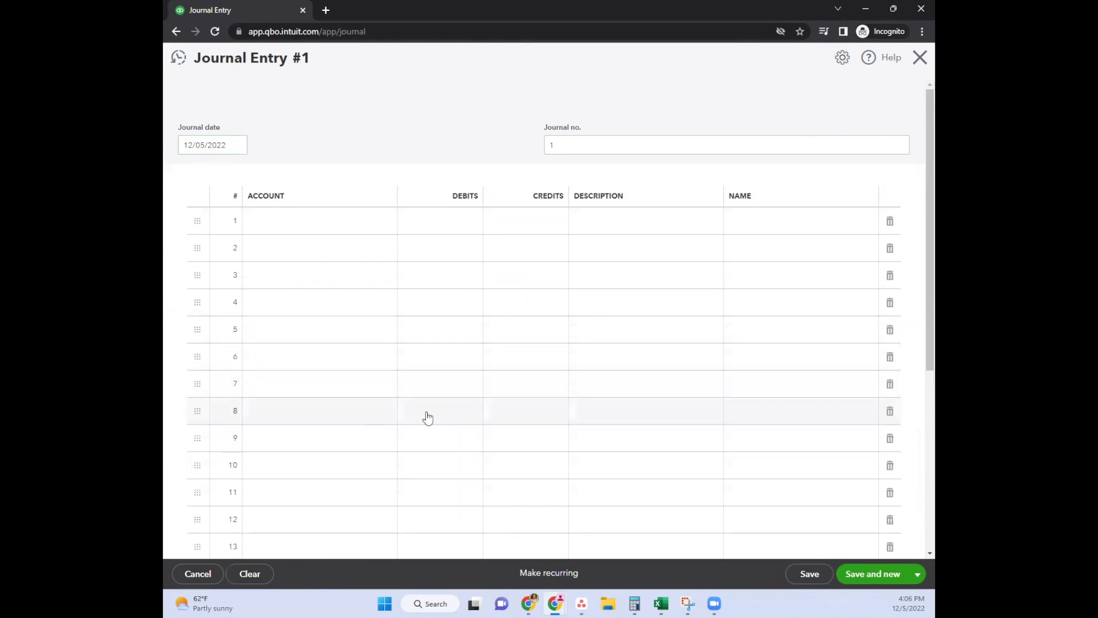
scroll(428, 417, "down", 5)
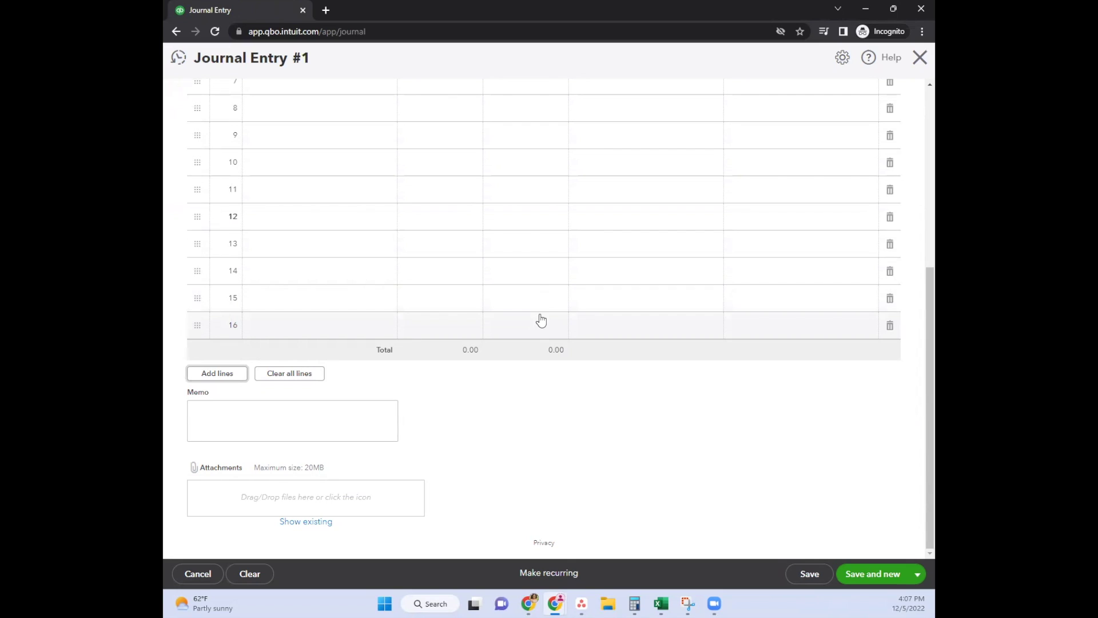
scroll(688, 315, "up", 5)
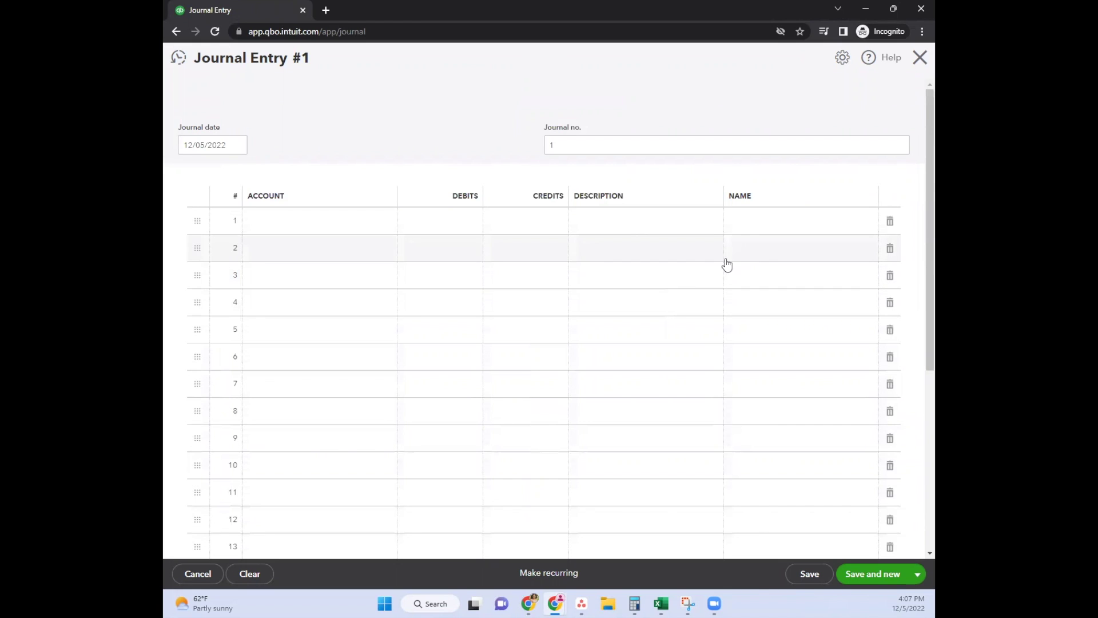
left_click(920, 57)
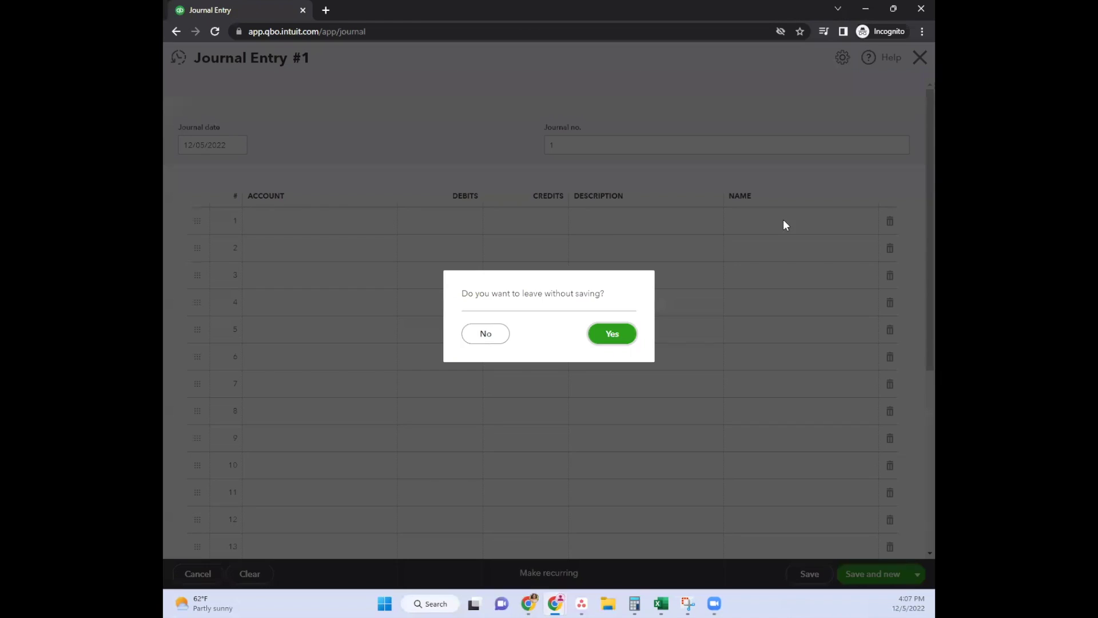
left_click(611, 340)
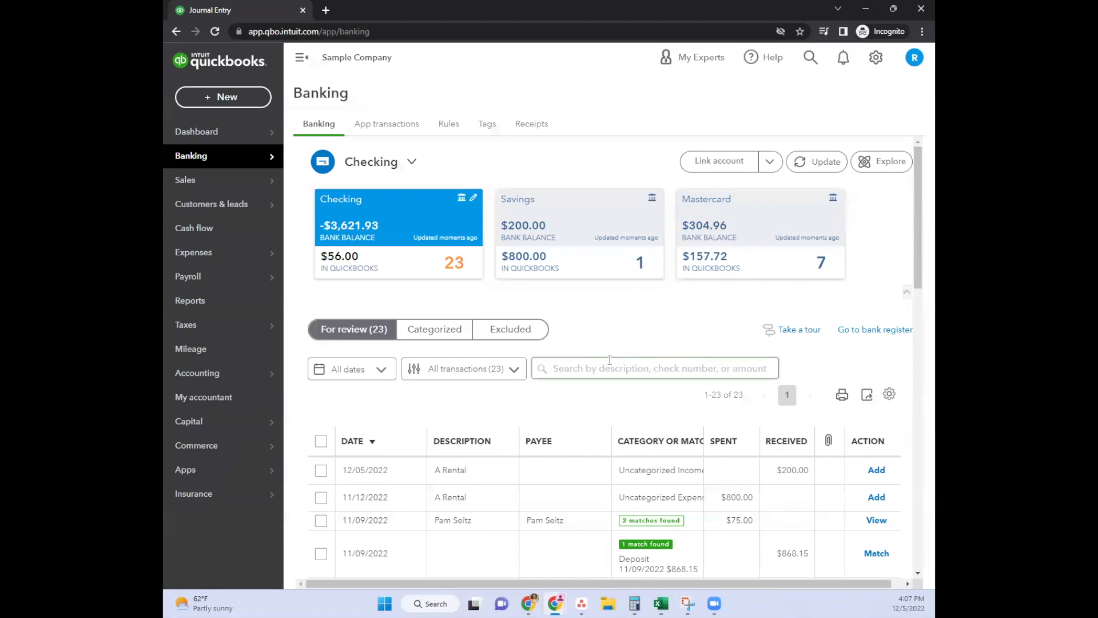